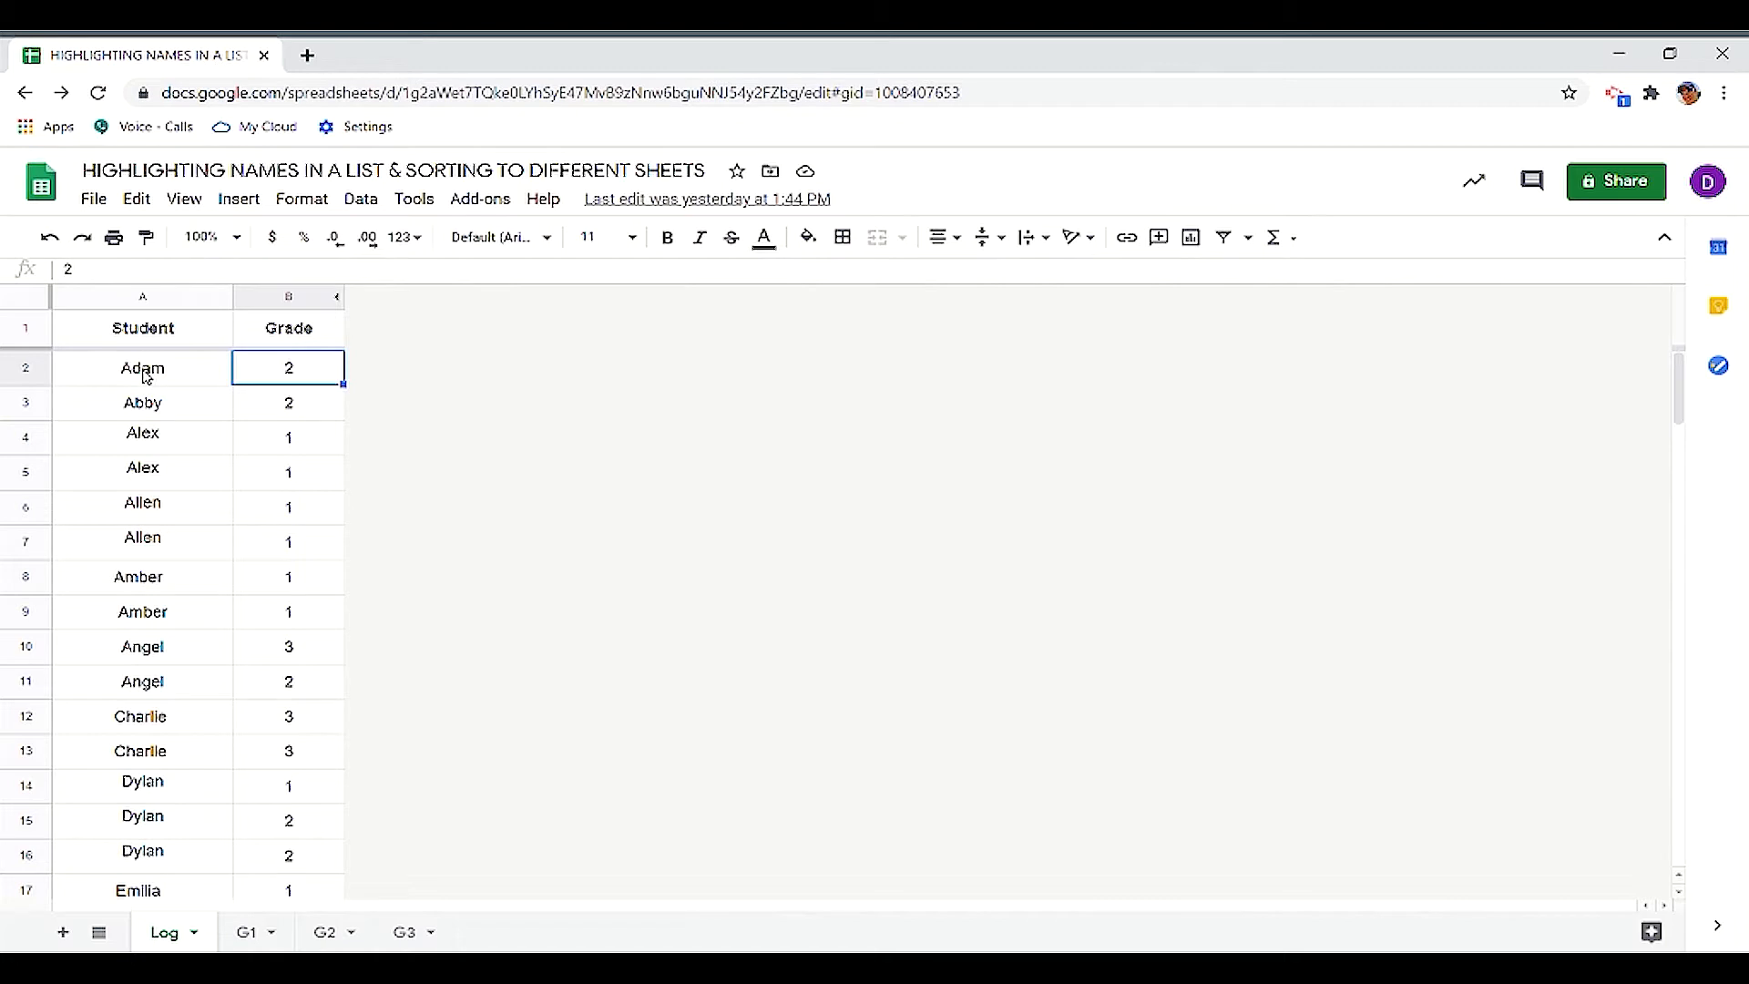
Step: Start a conditional formatting rule for the whole Student column on the Log sheet
click(146, 375)
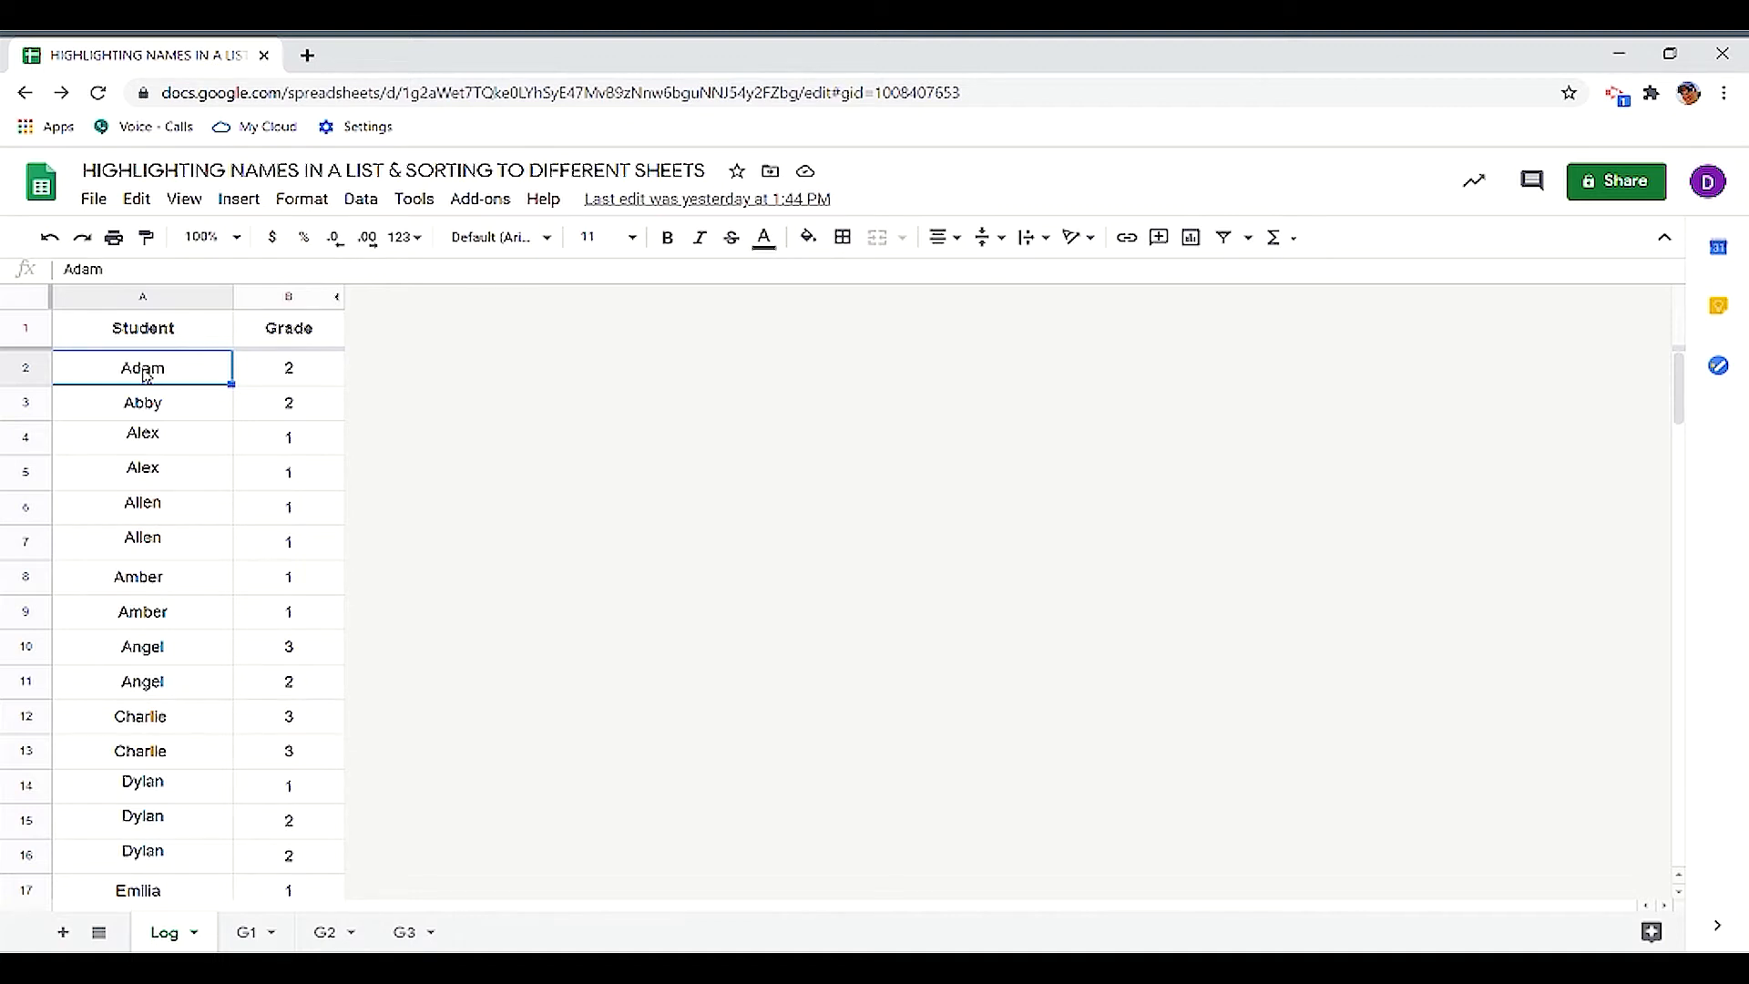
click(130, 301)
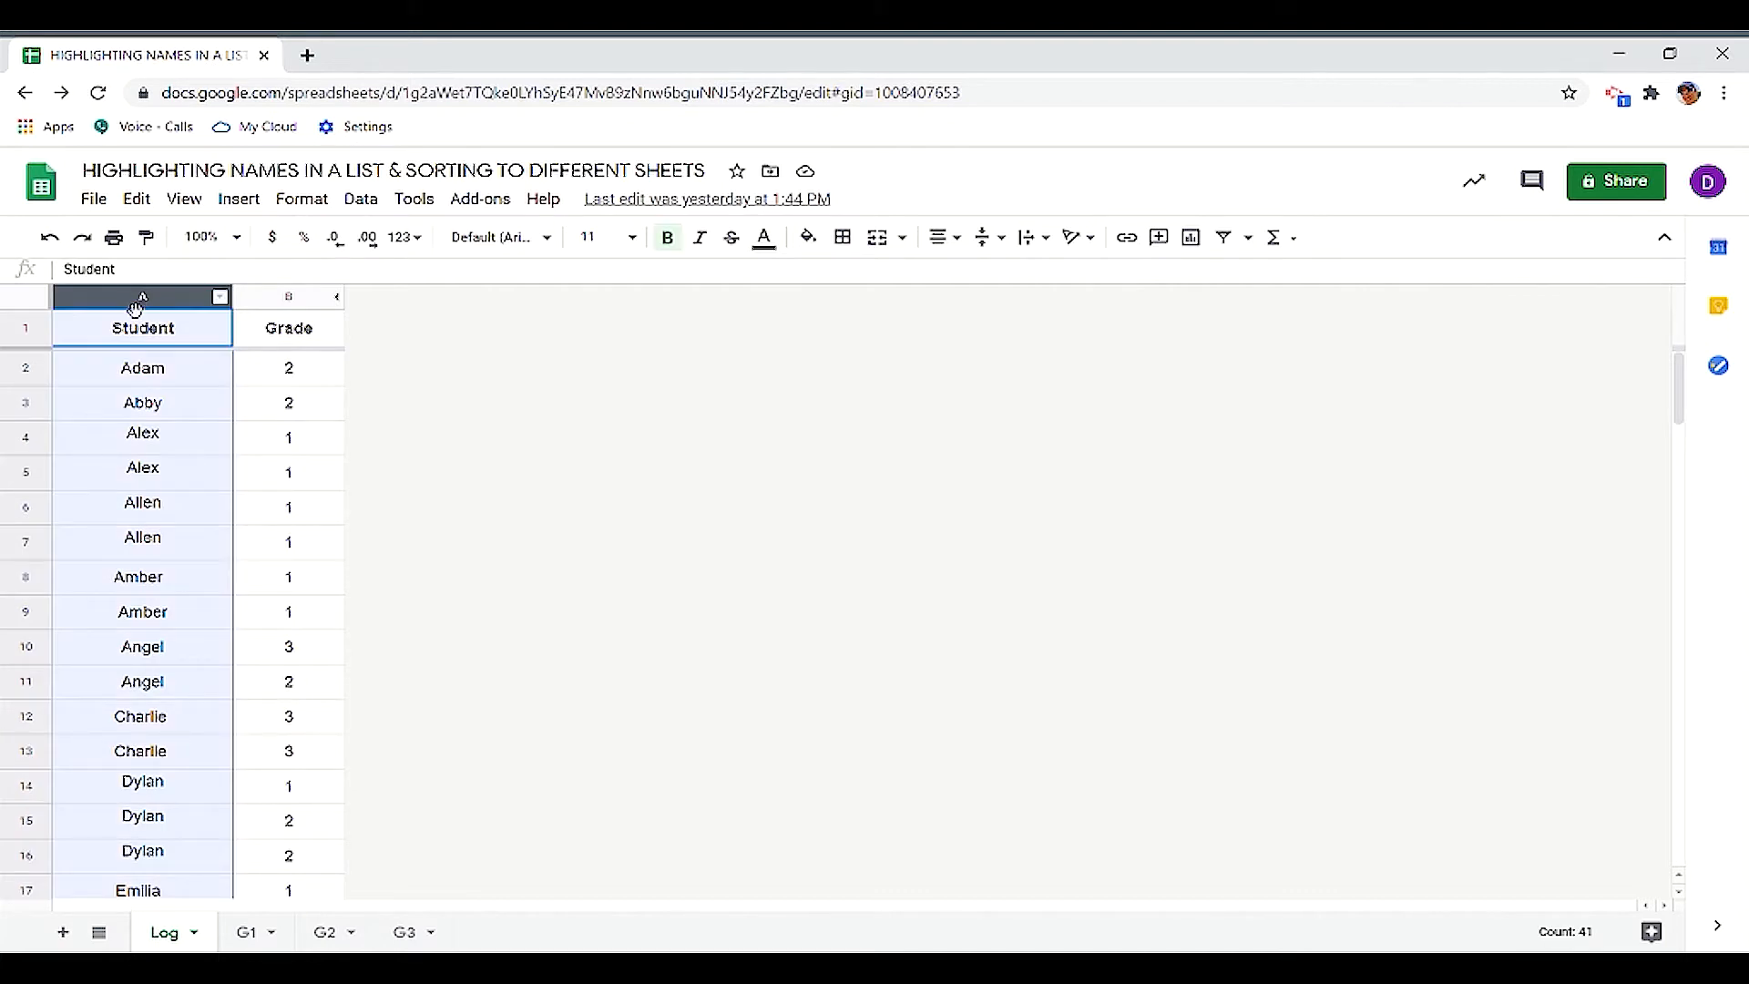
right_click(134, 309)
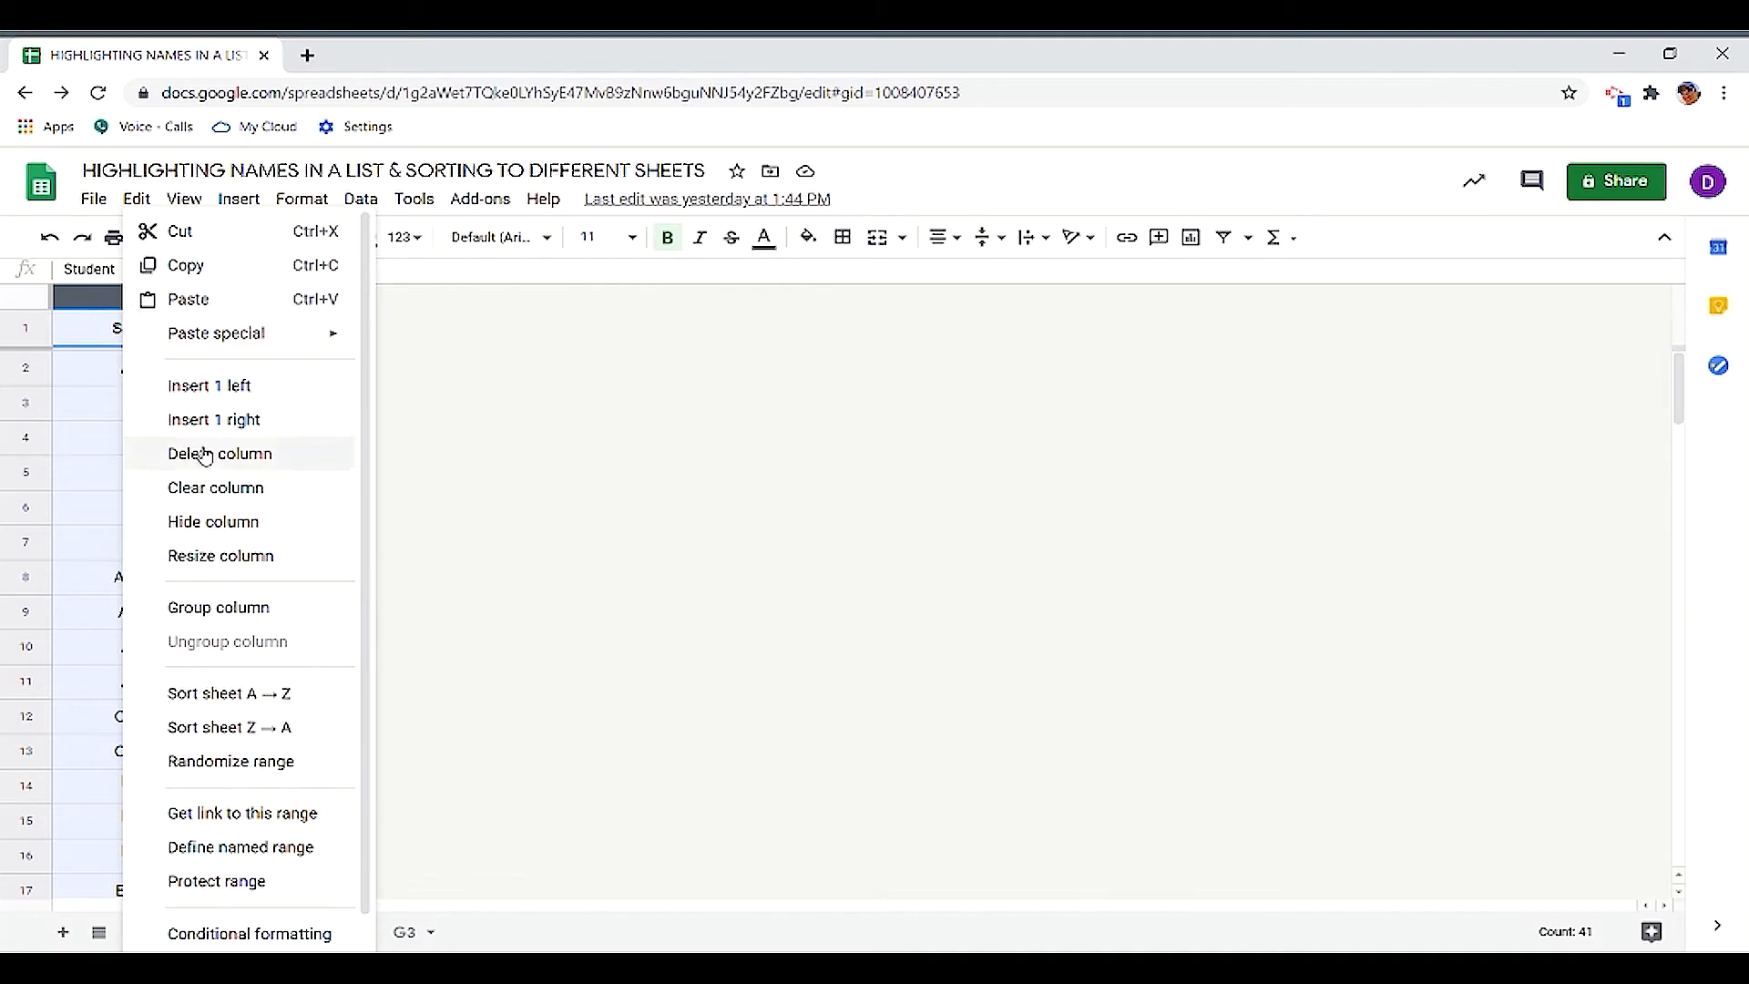
click(242, 936)
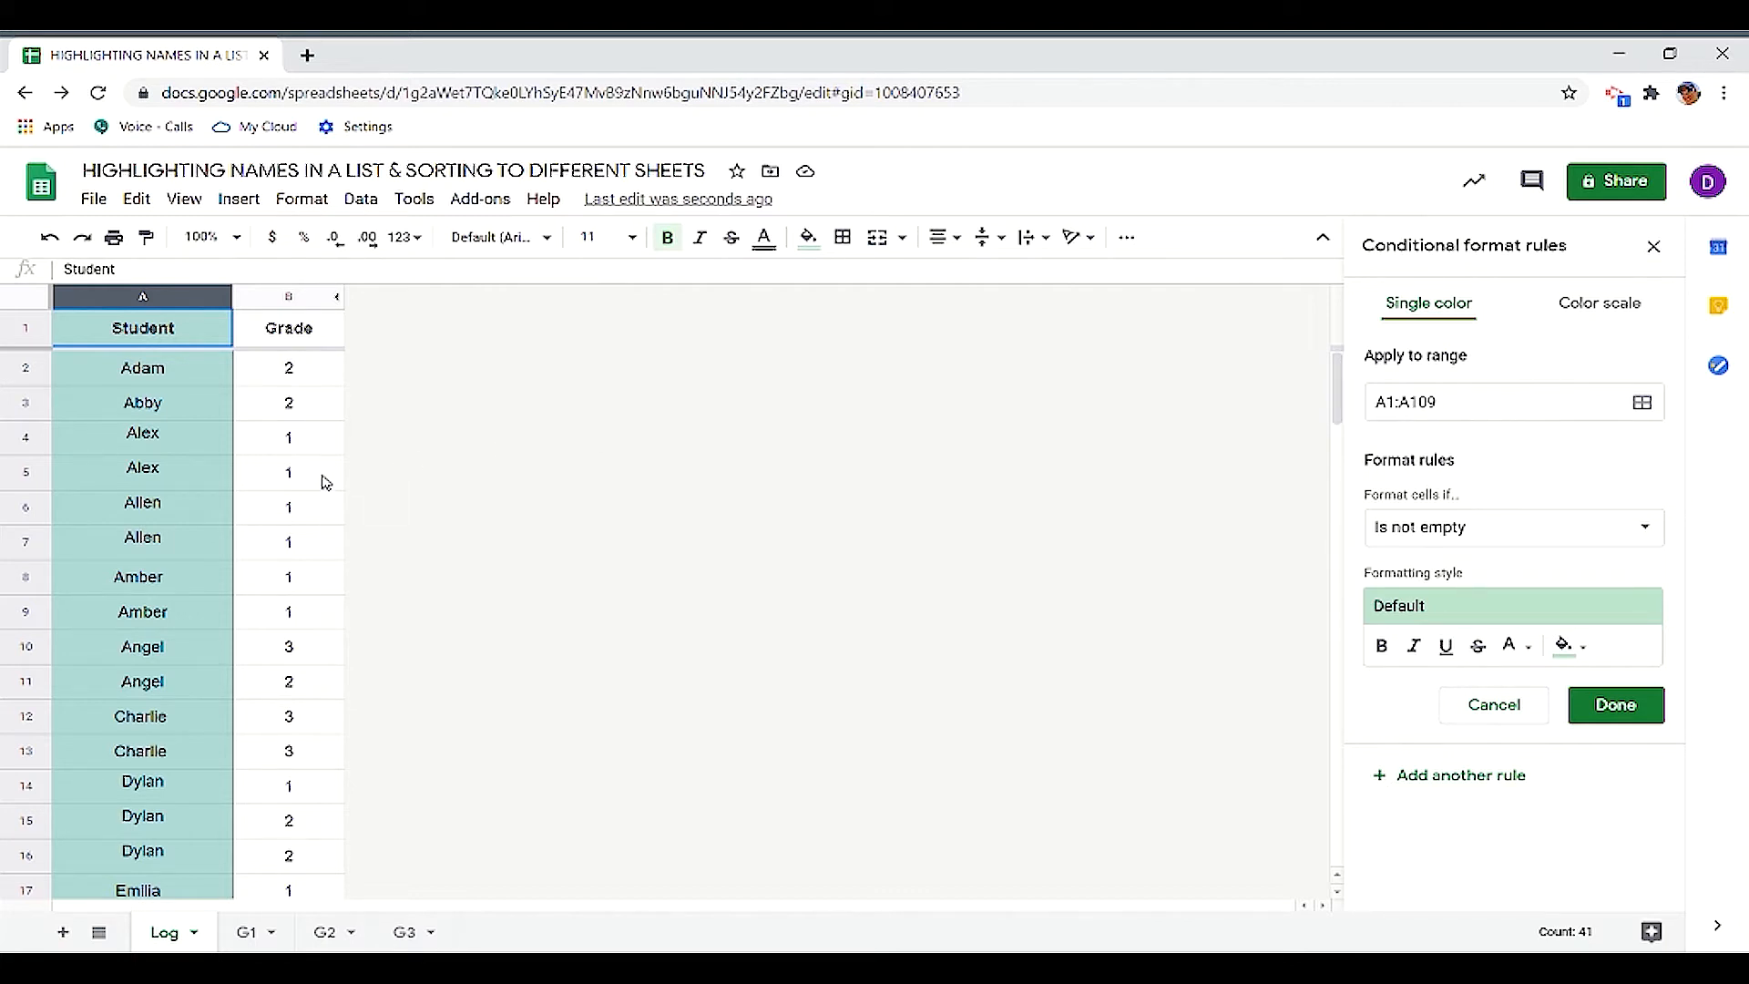
Step: Look through the Student column past its last entries to check which cells the default rule highlights
click(113, 572)
scroll(116, 570, down, 20)
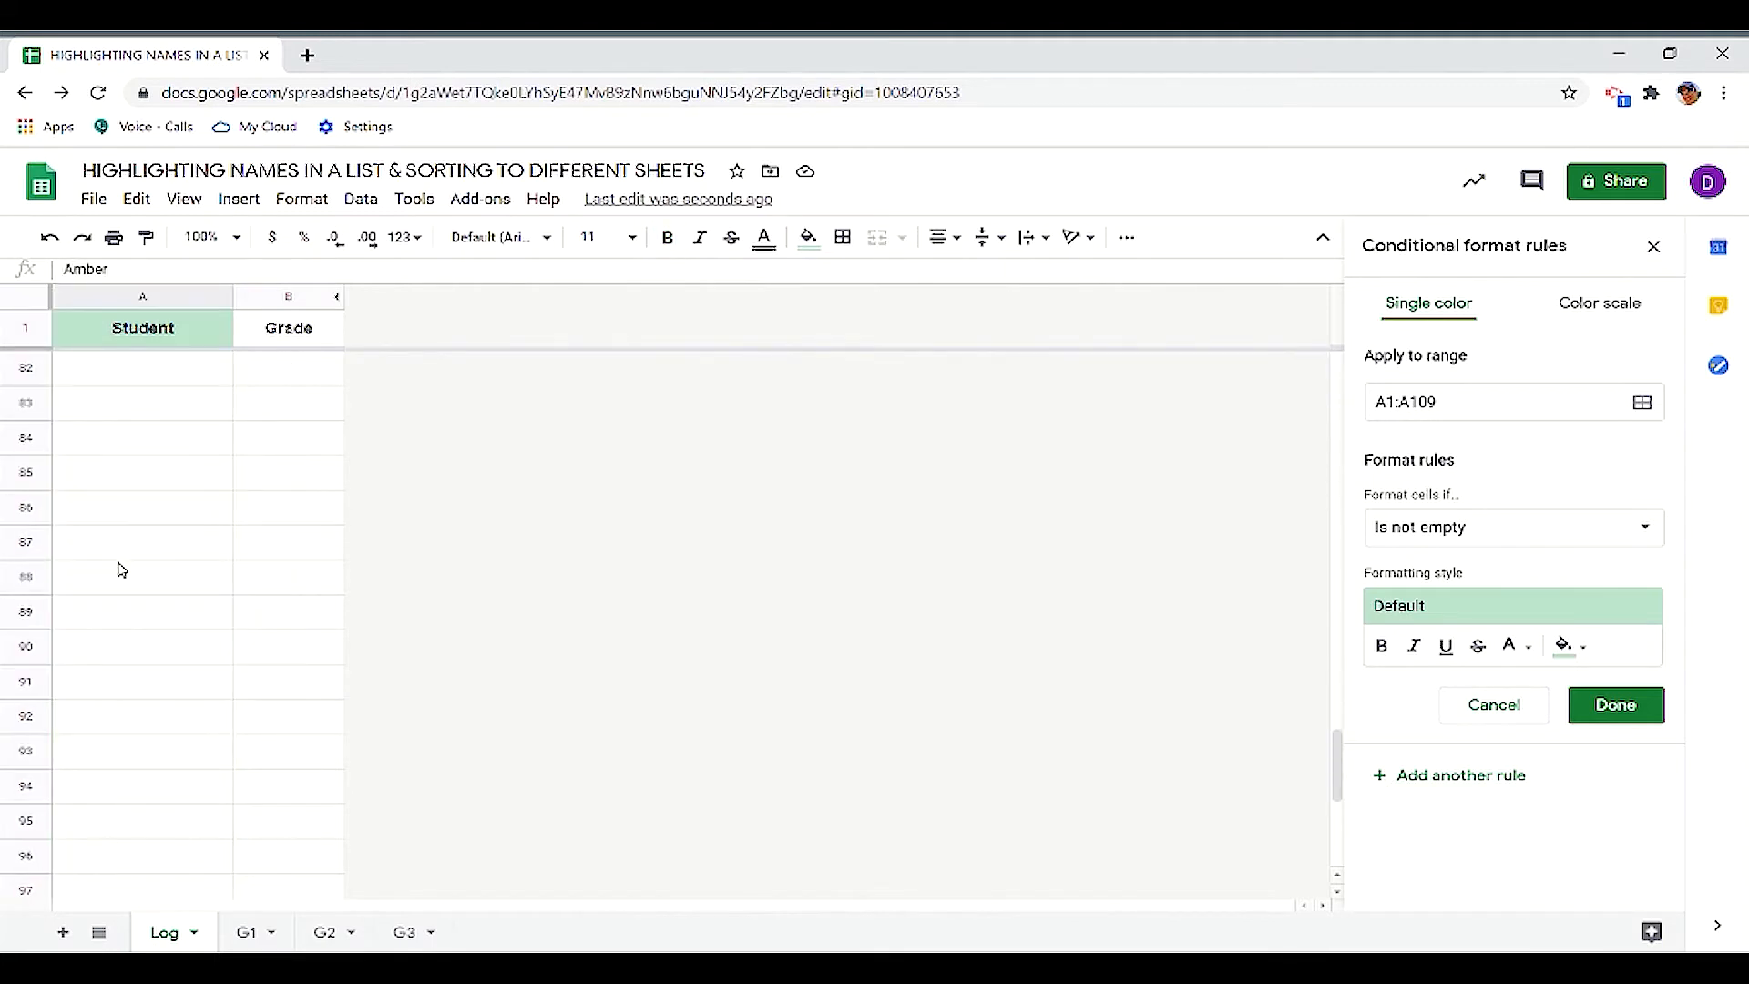
scroll(122, 568, down, 4)
scroll(121, 569, up, 20)
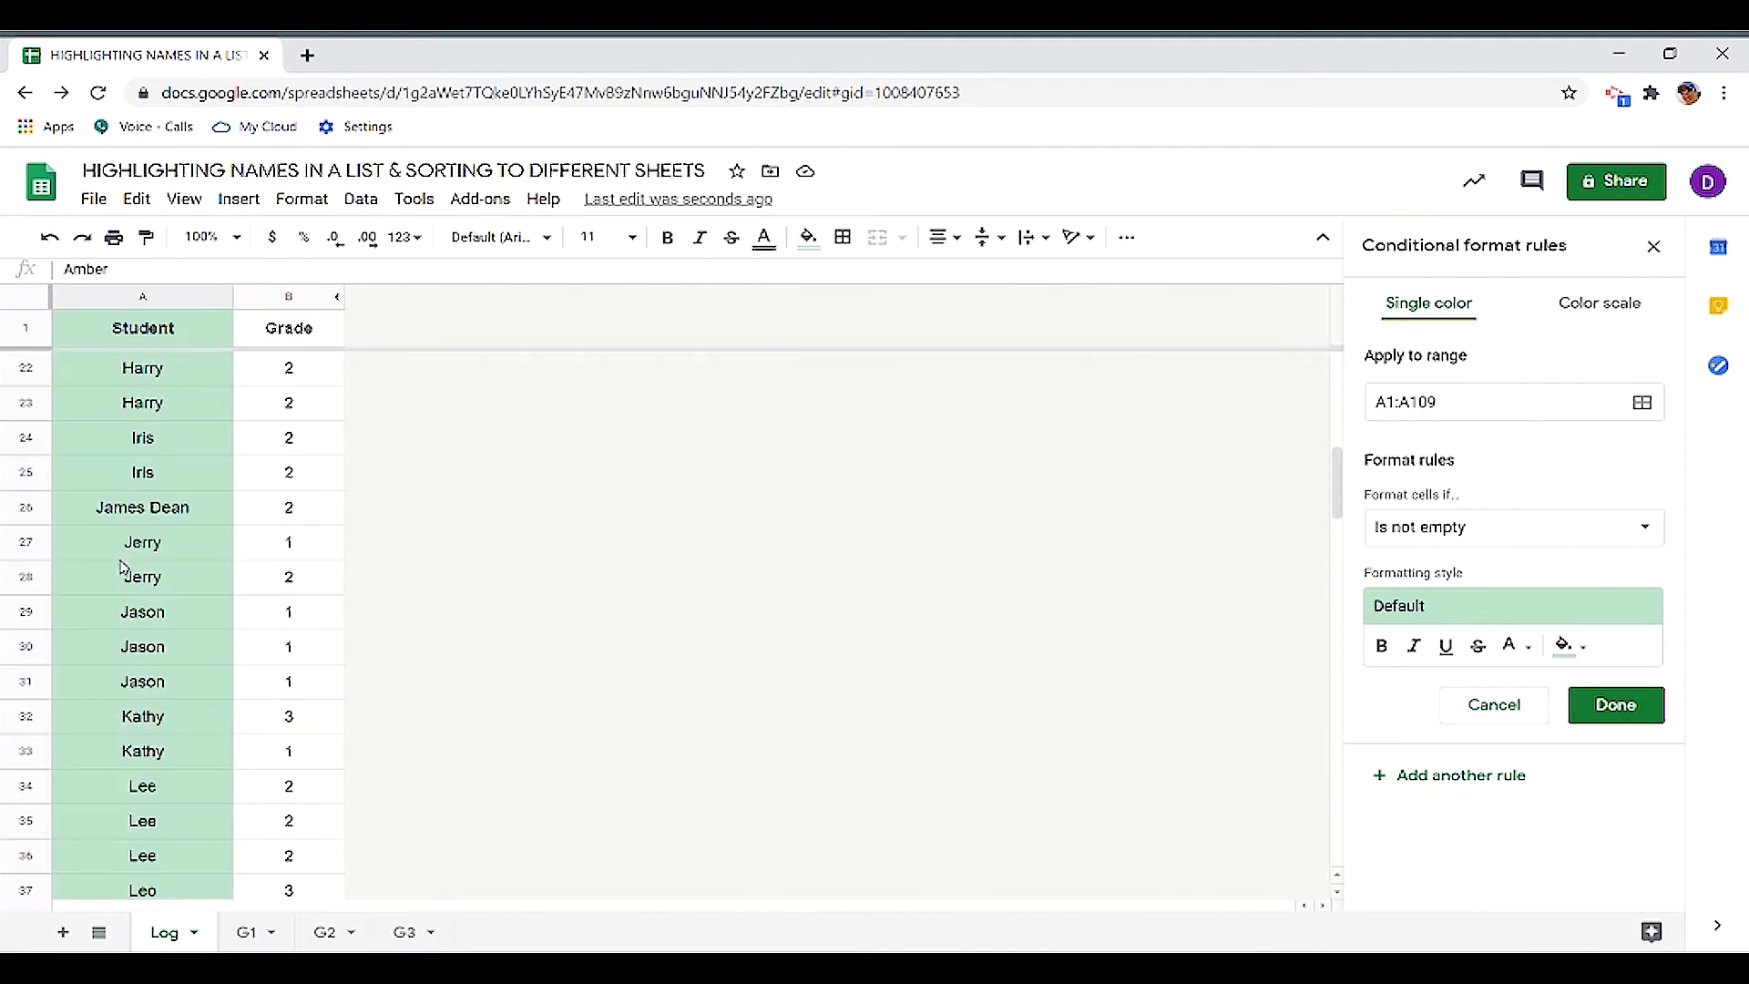
scroll(121, 569, up, 7)
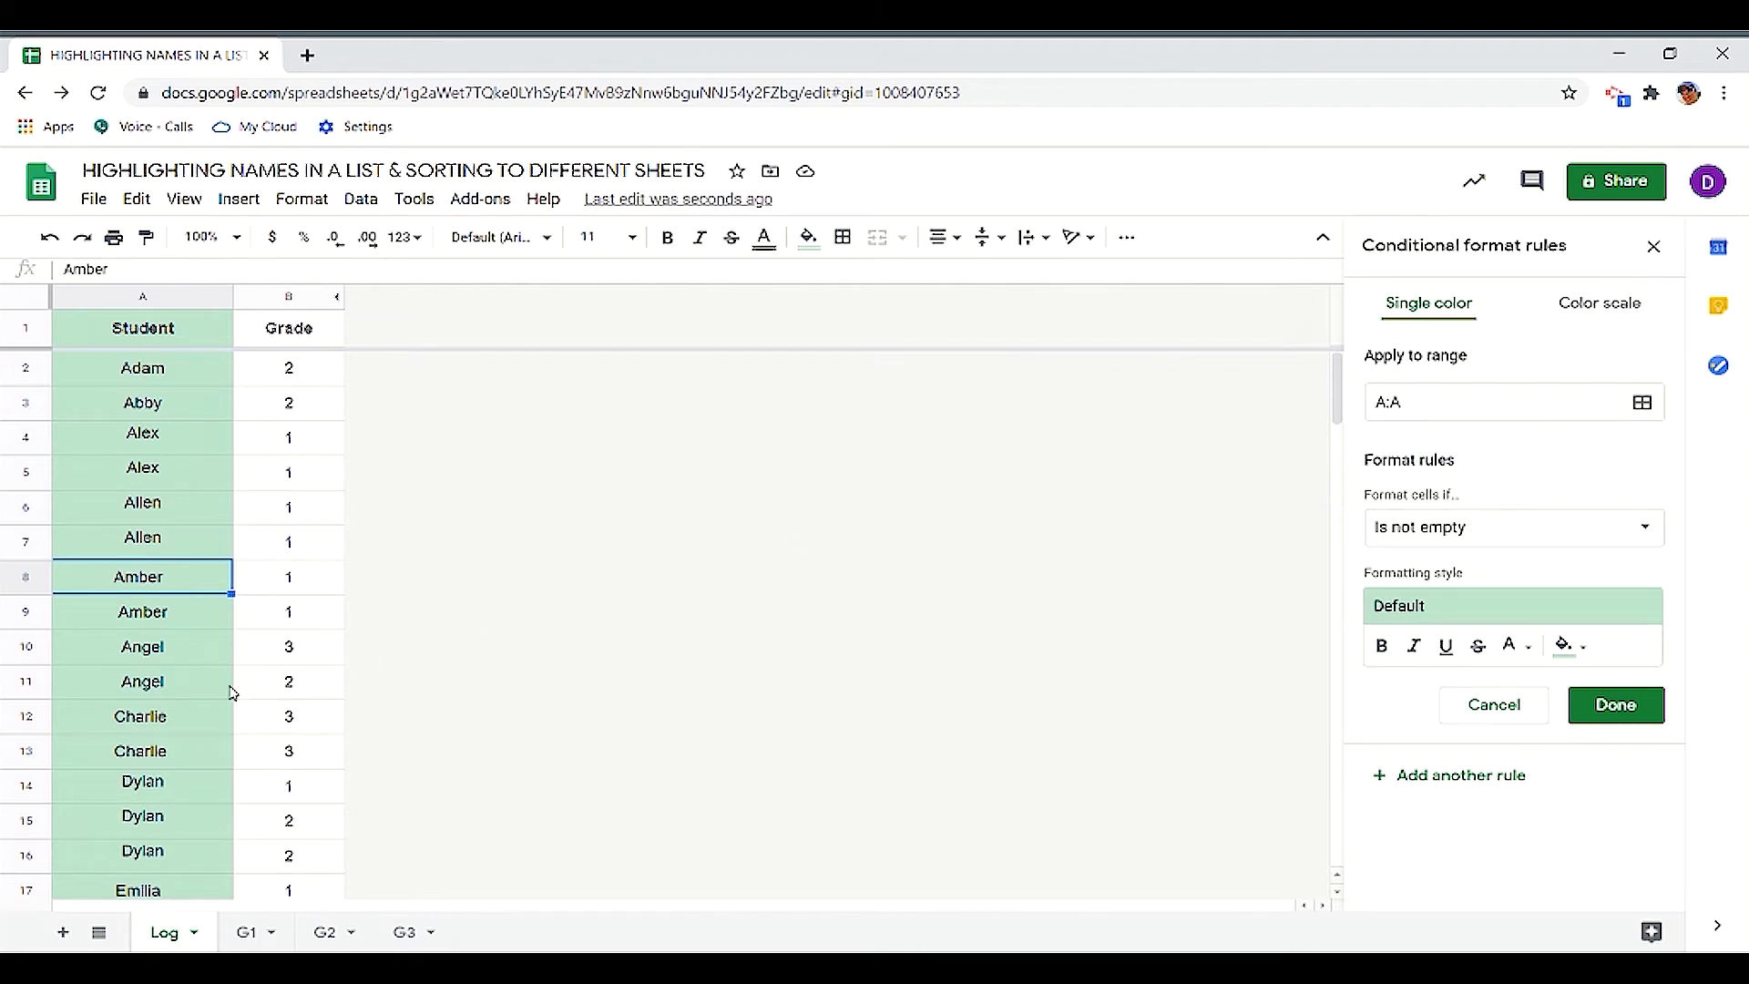
scroll(176, 701, down, 20)
scroll(176, 695, up, 20)
Step: Set the rule's condition to a custom formula and begin it with =COUNTIF(
click(1553, 545)
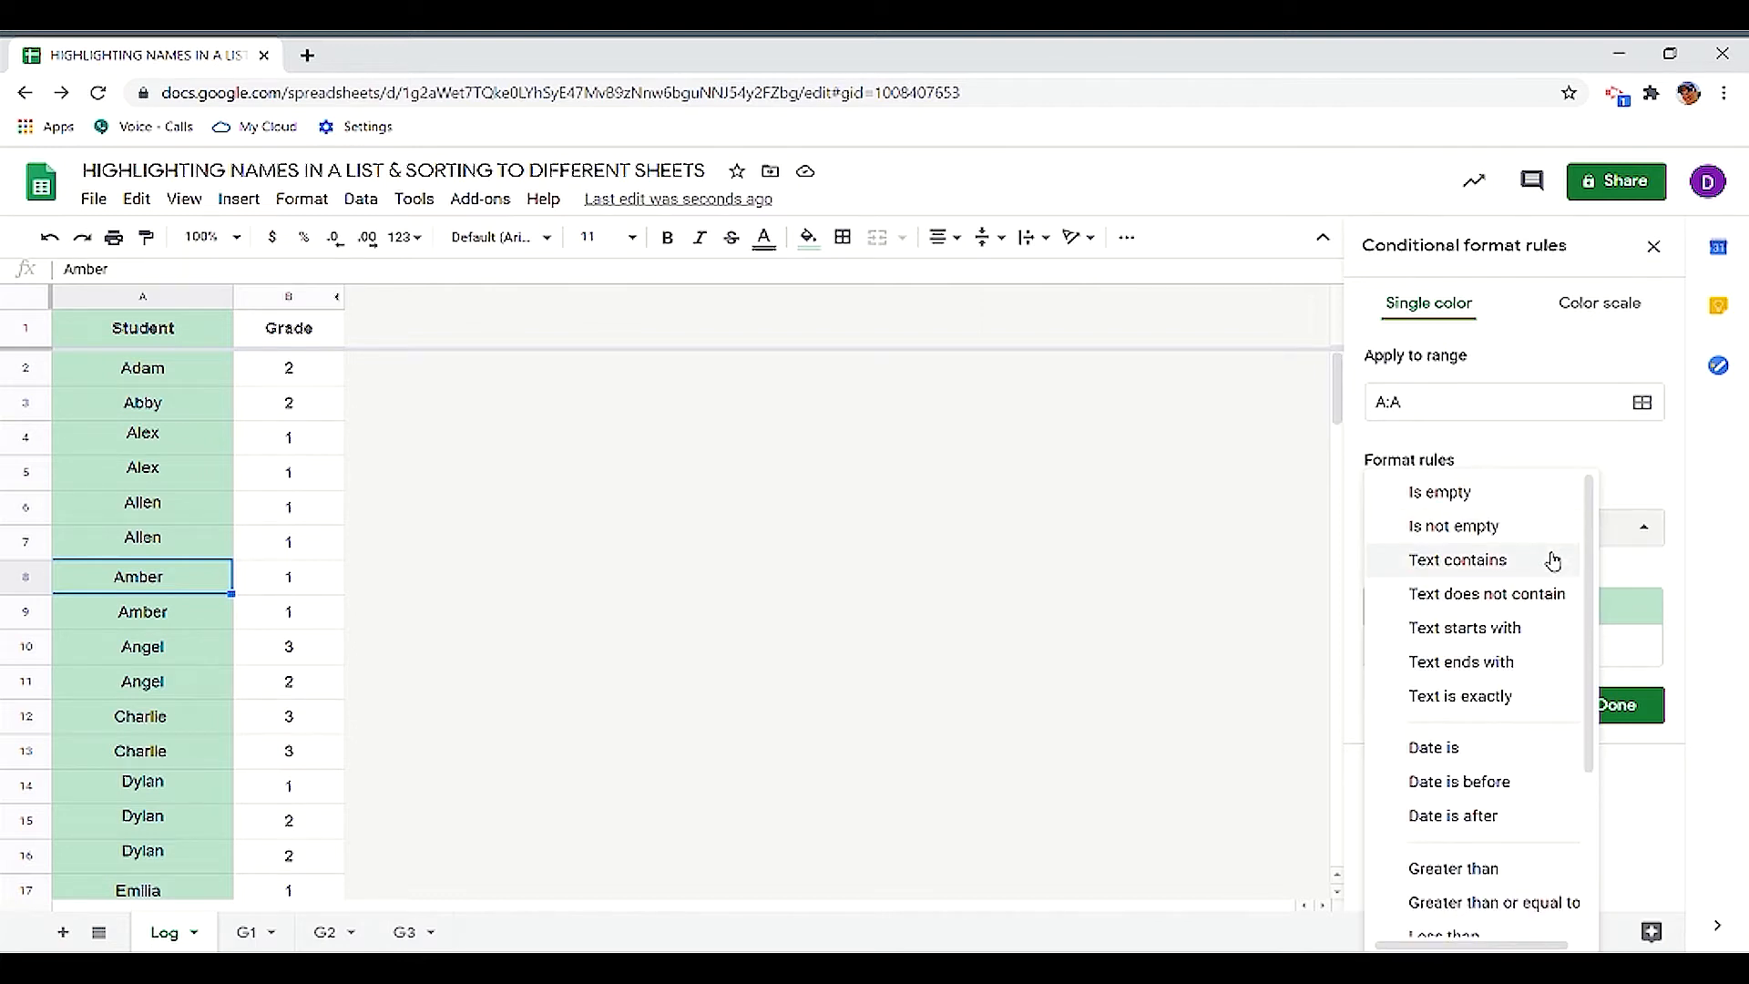
scroll(1553, 559, down, 3)
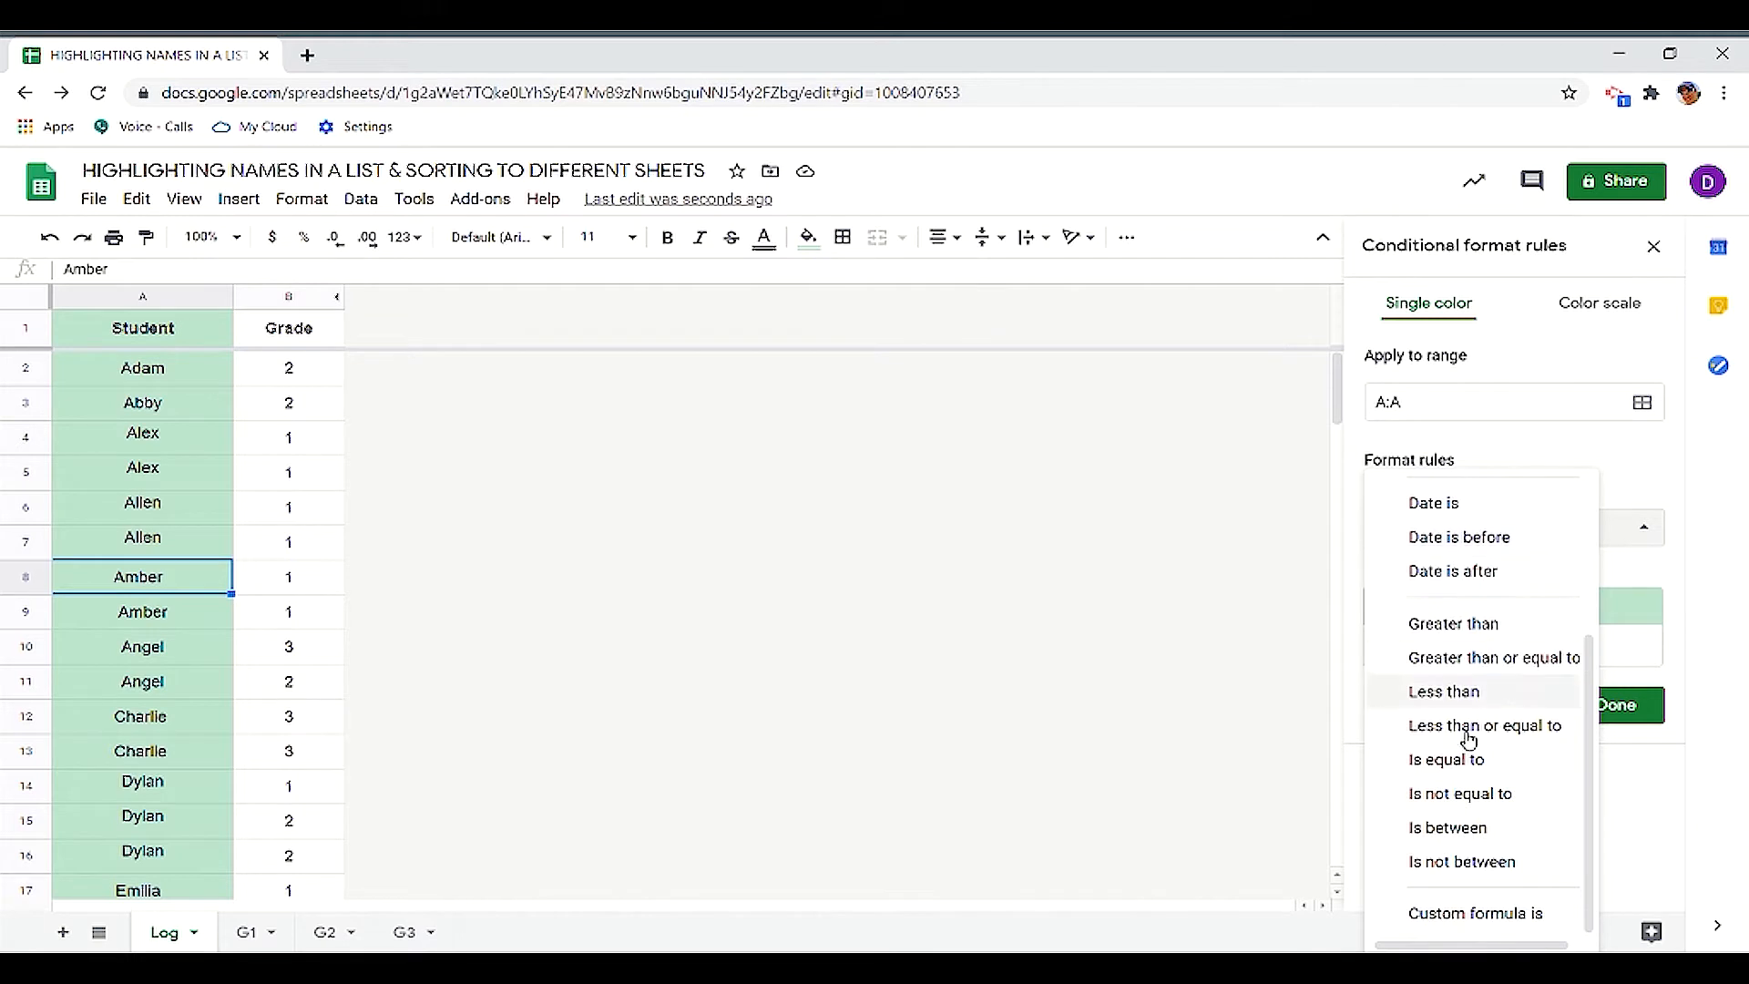
click(1514, 913)
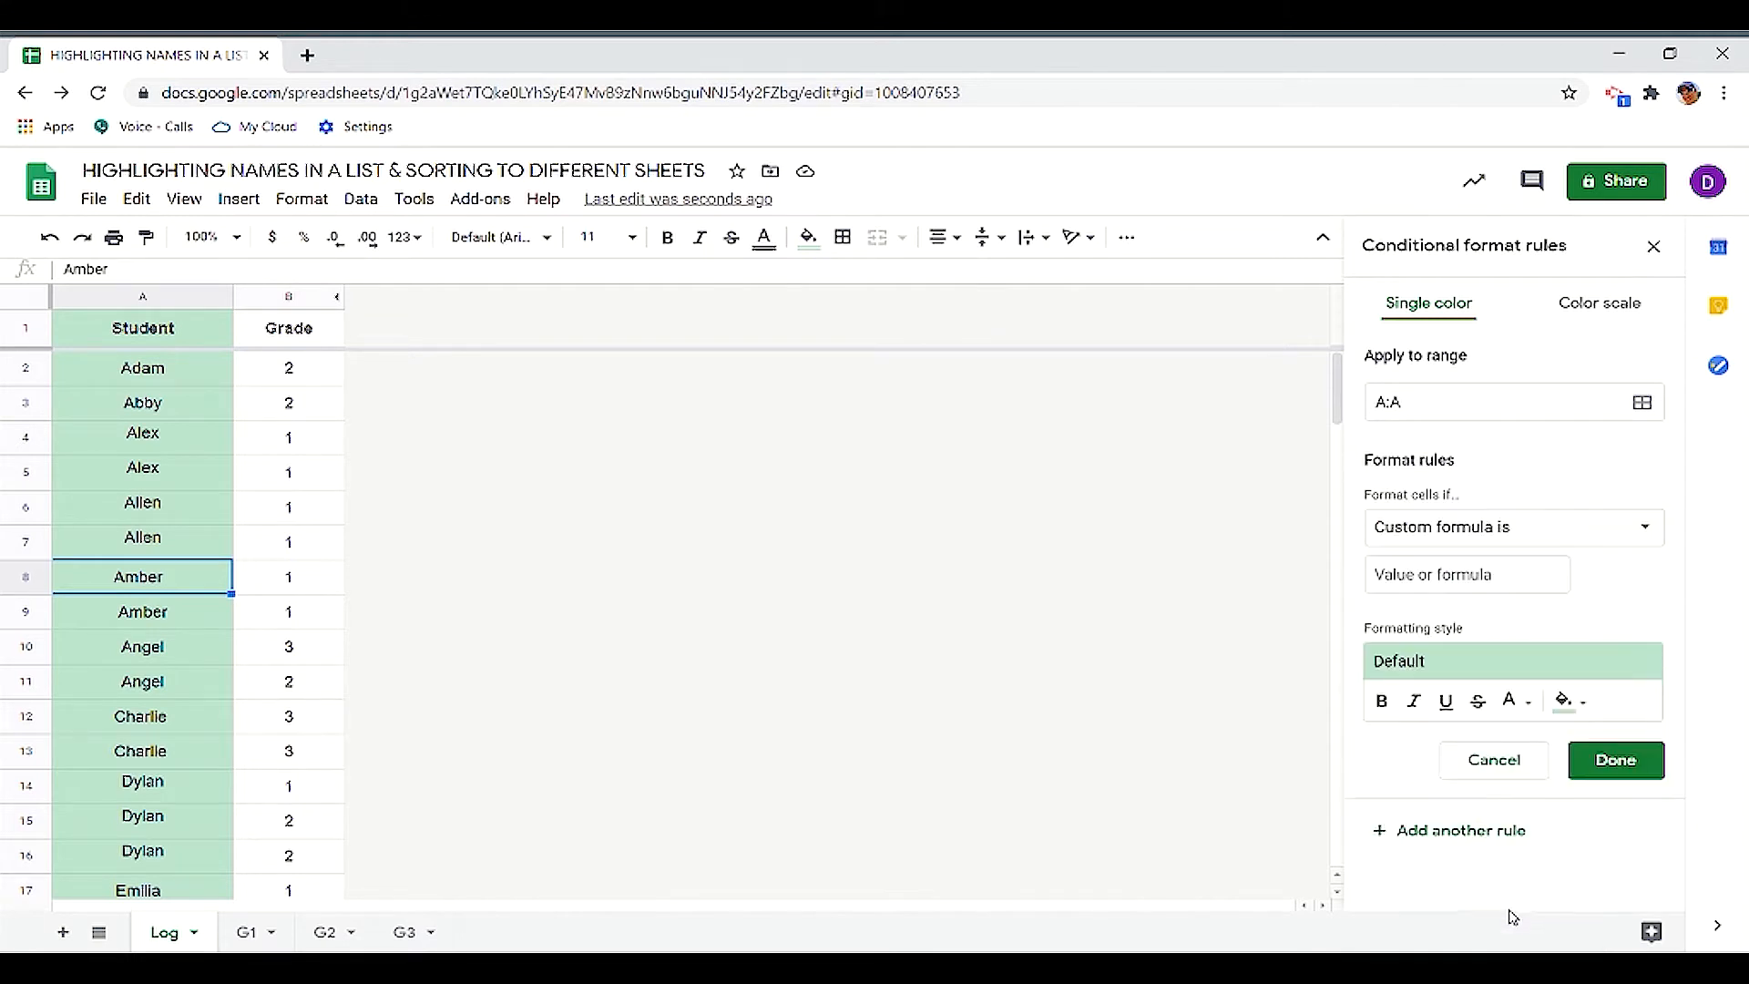
click(1509, 581)
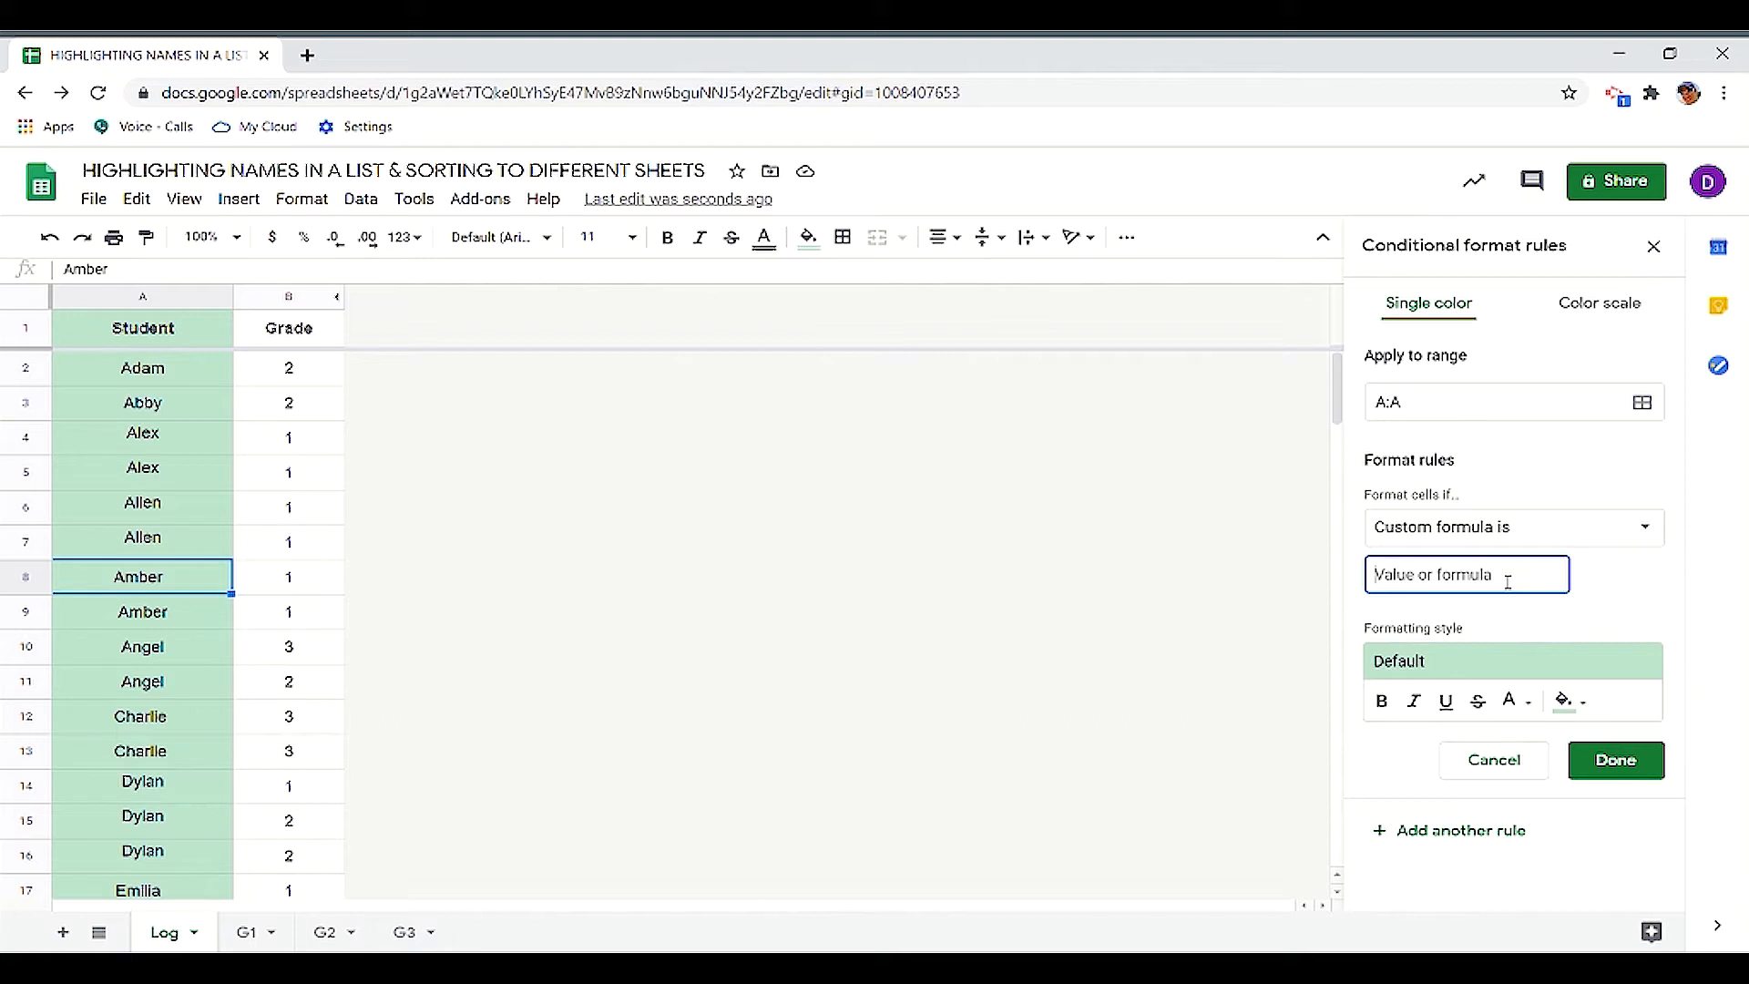
text(=COUNTINF()
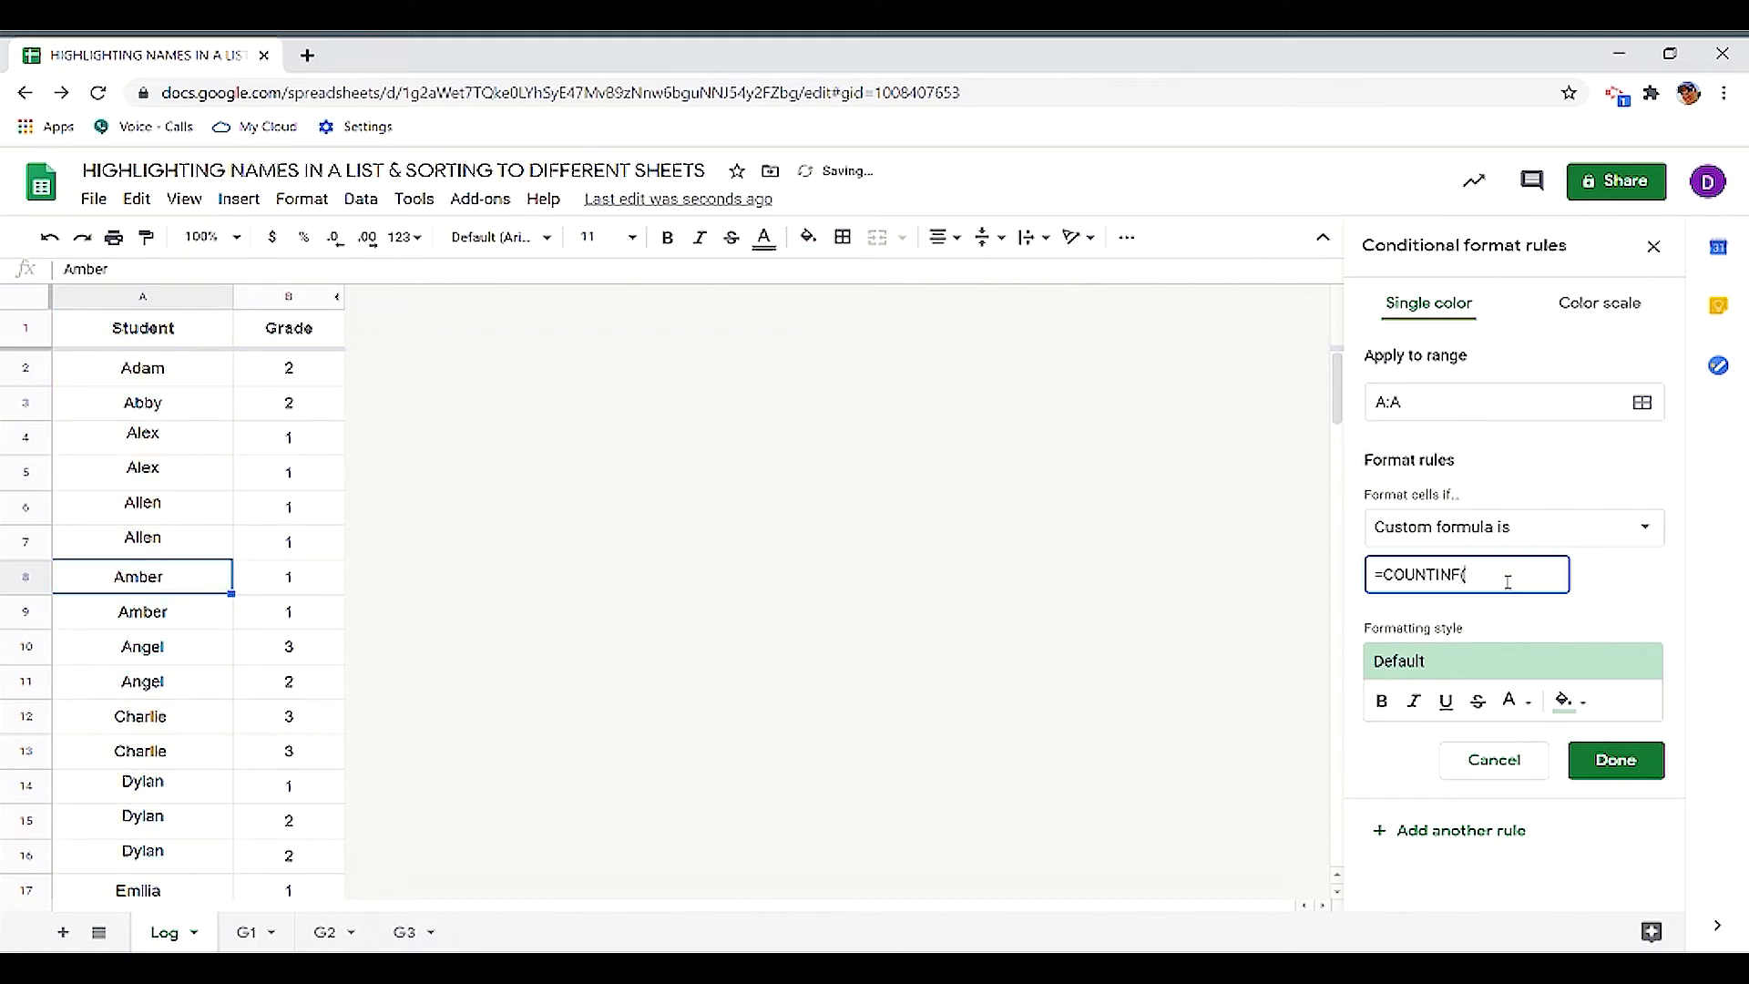
key(BackSpace)
key(BackSpace)
key(BackSpace)
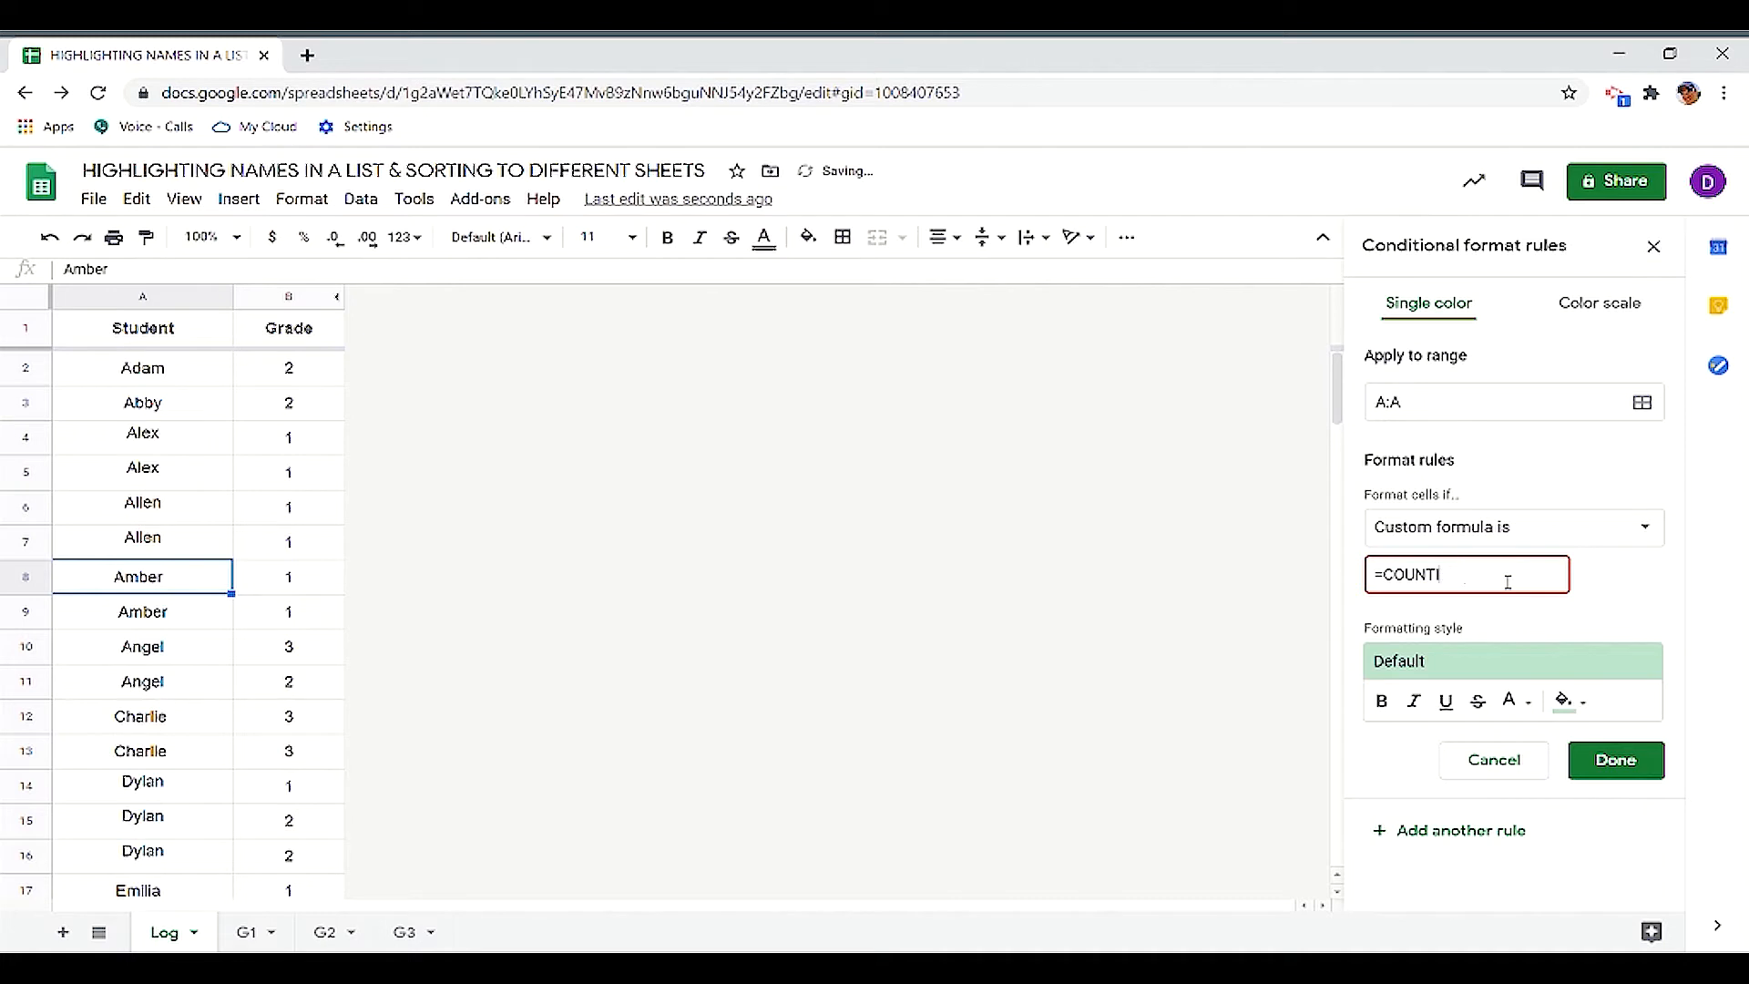
text(F()
Step: Complete the rule's formula as =COUNTIF($A:$A,$A:$A), using the Student column as both range and criterion
click(128, 301)
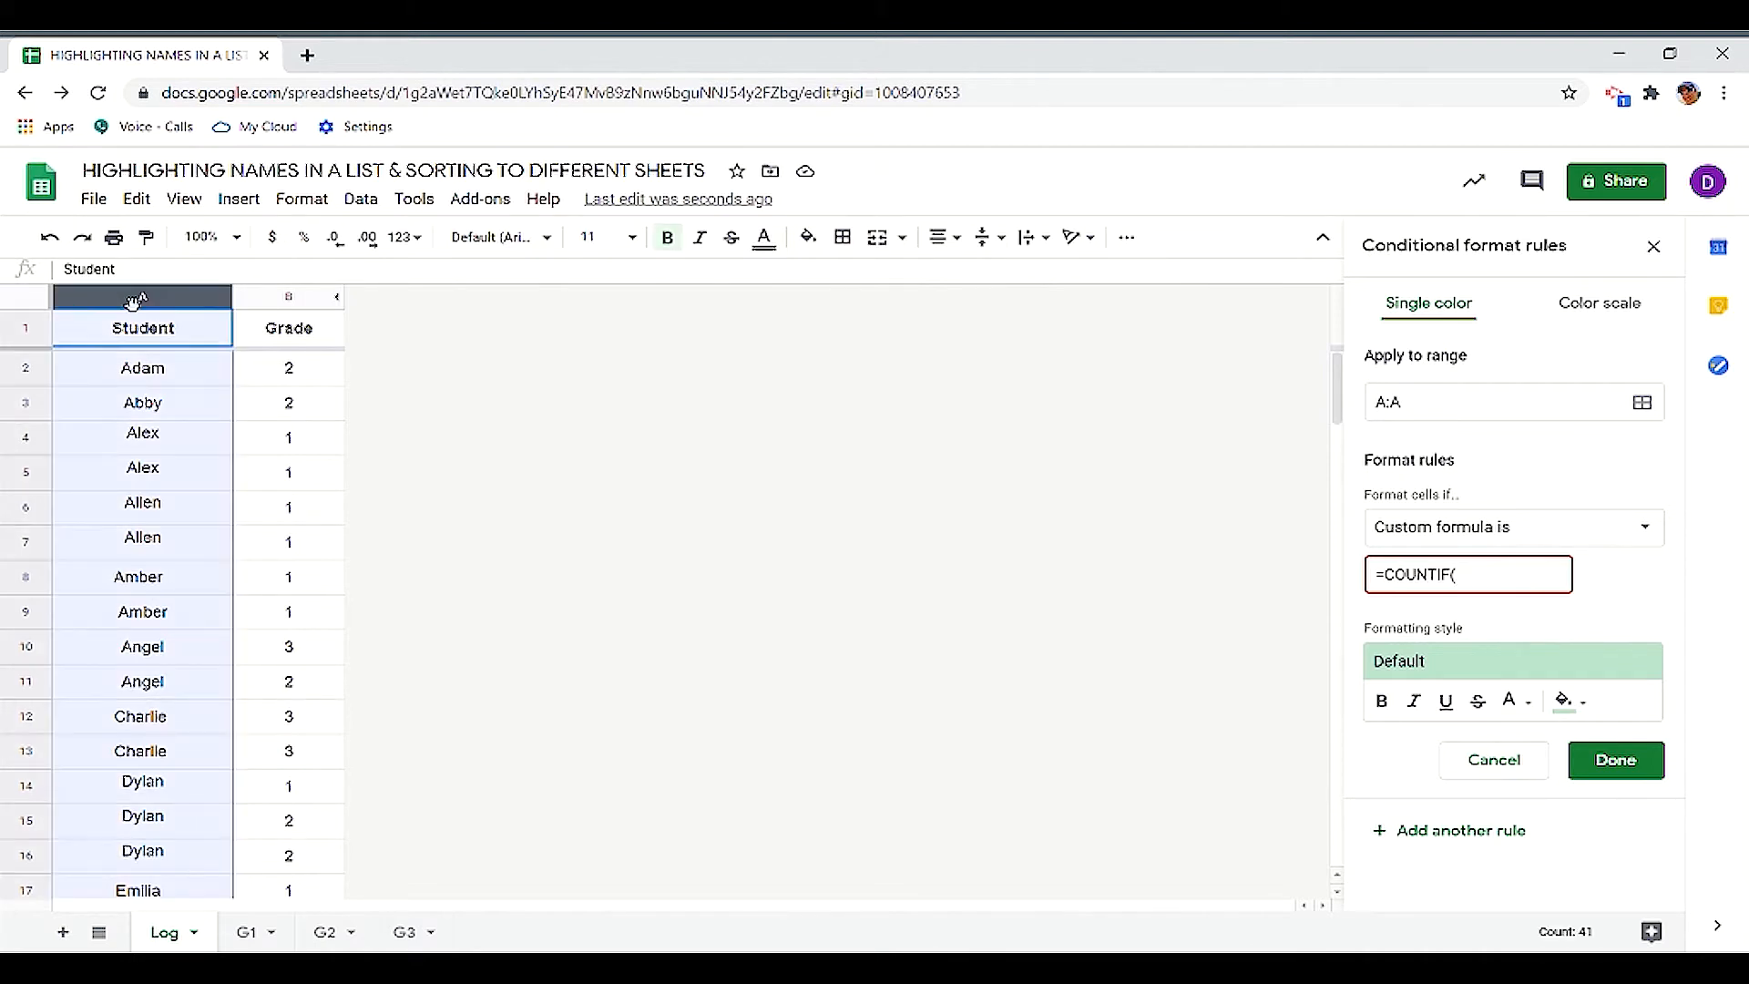
click(1489, 584)
text(=COUNTIF(A$A:$A)
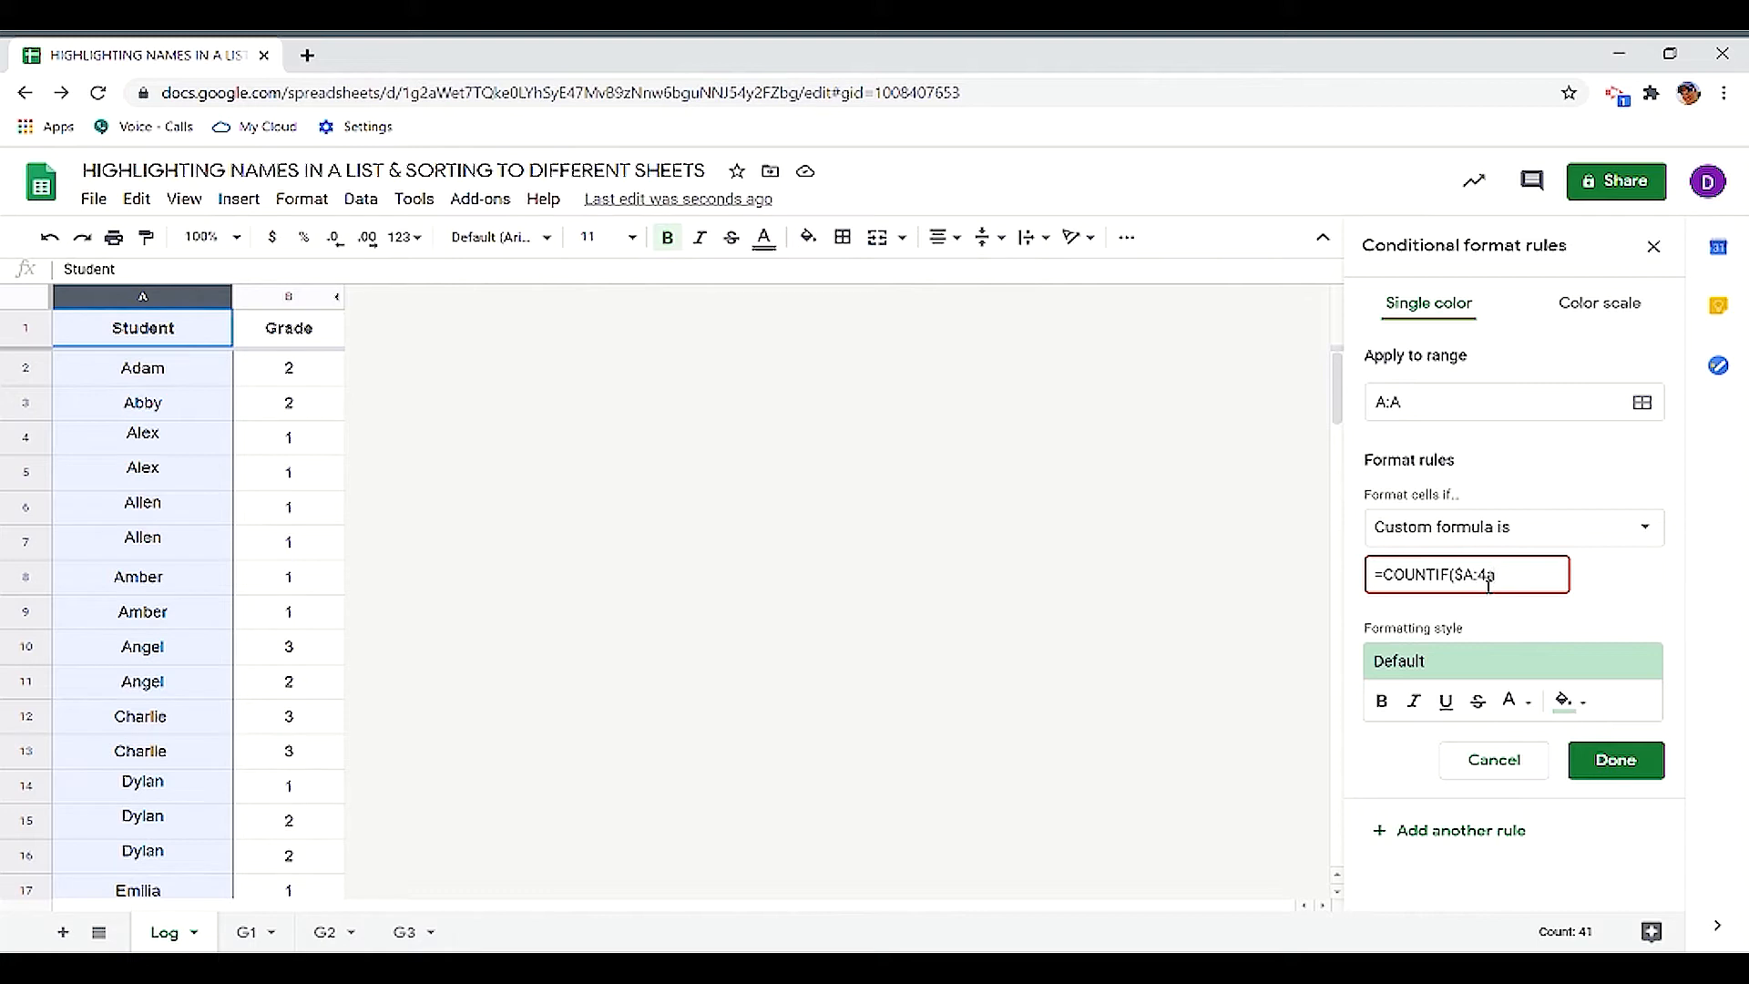
key(BackSpace)
key(BackSpace)
text($)
key(BackSpace)
key(BackSpace)
text(:$A,)
text($A)
text(:$A))
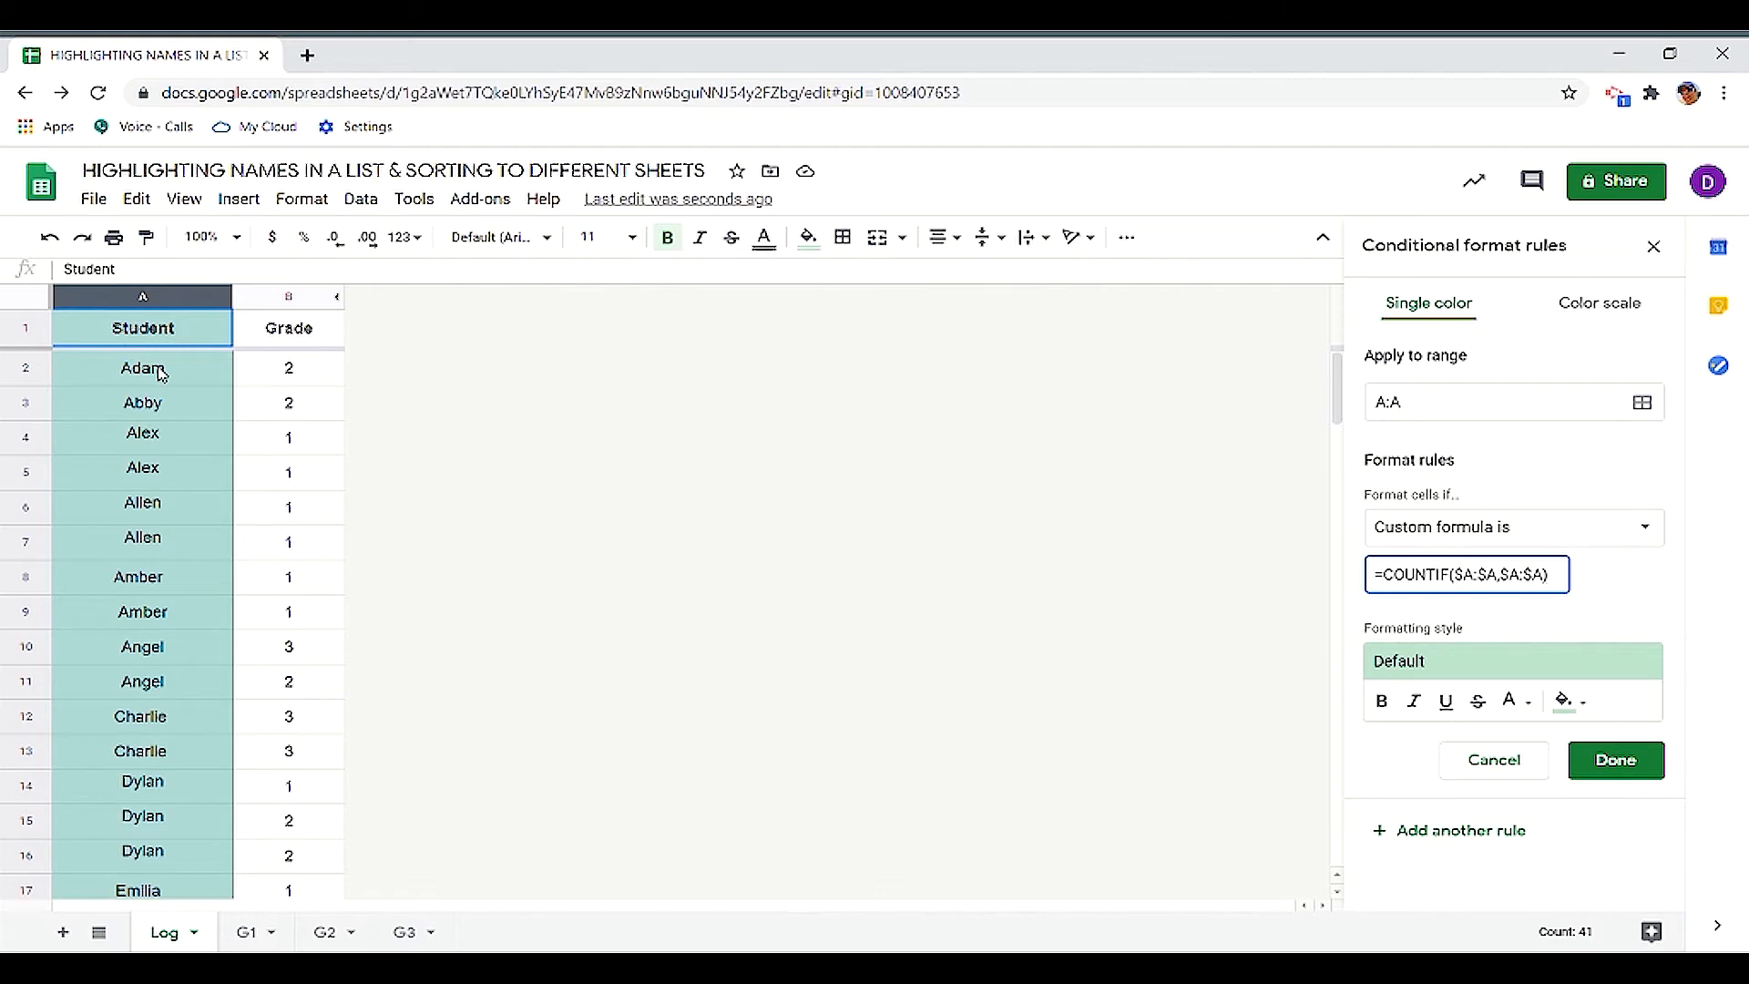
Step: Extend the formula to =COUNTIF($A:$A,$A:$A)>2 to highlight names occurring more than twice, and save the rule
scroll(155, 706, down, 6)
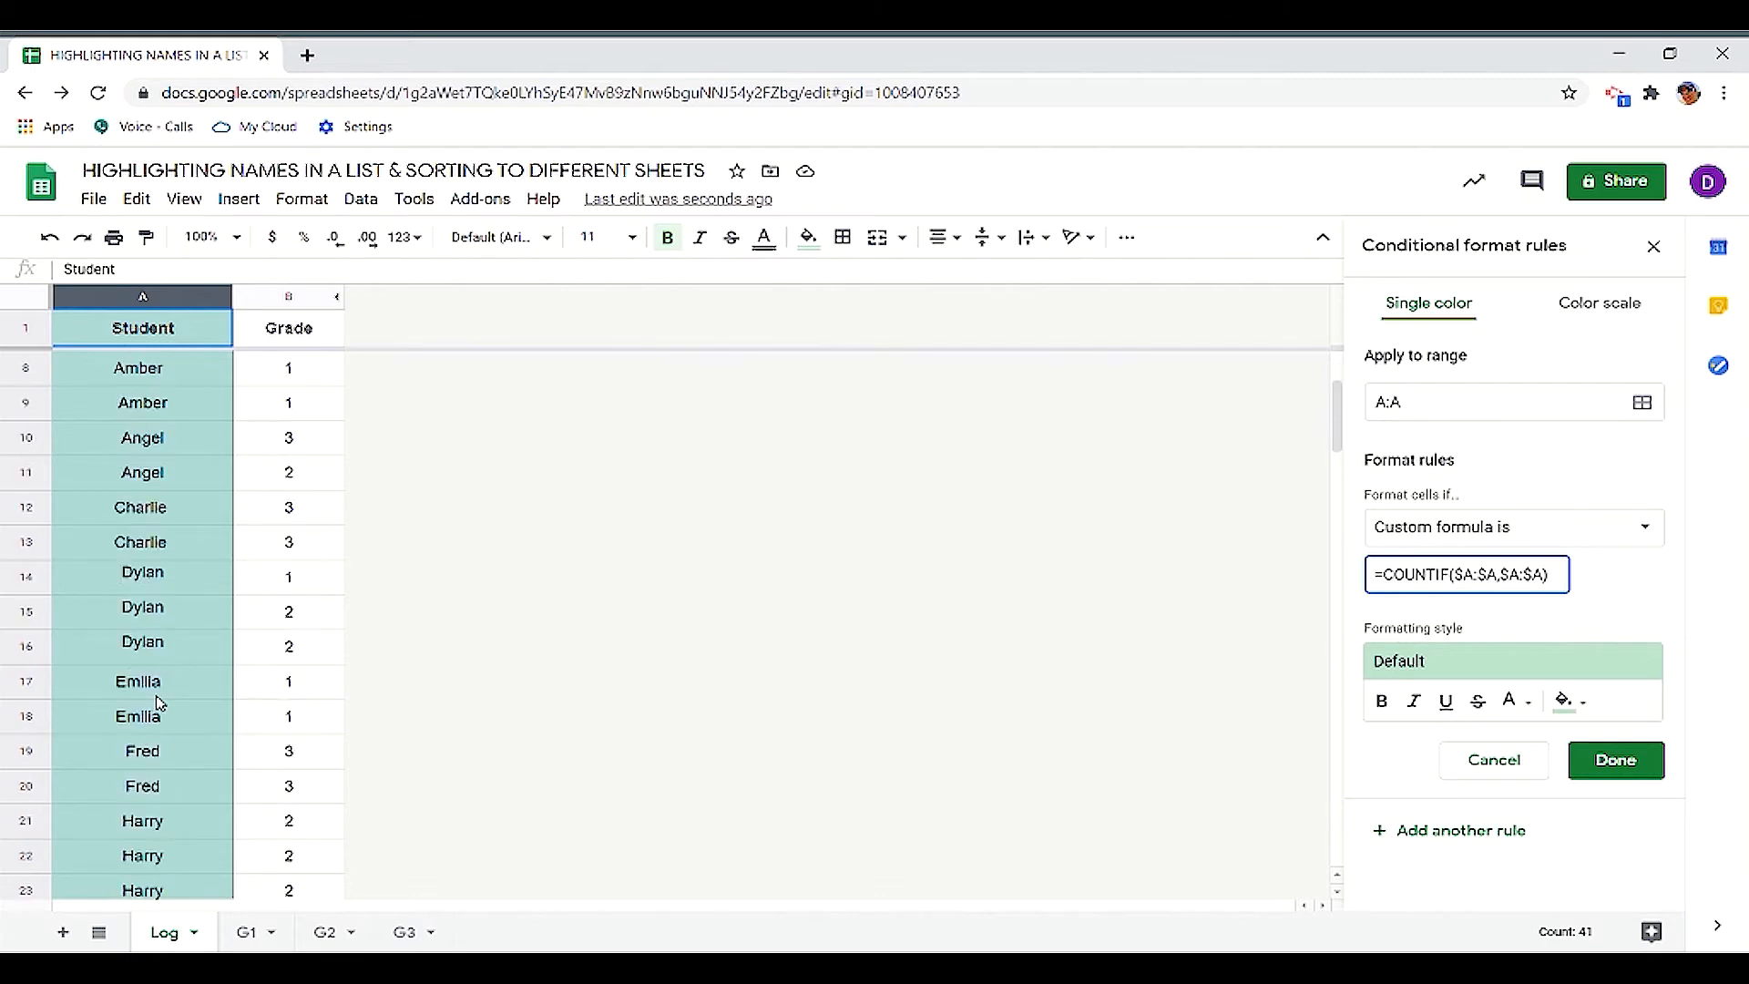
scroll(148, 688, down, 10)
scroll(146, 688, up, 15)
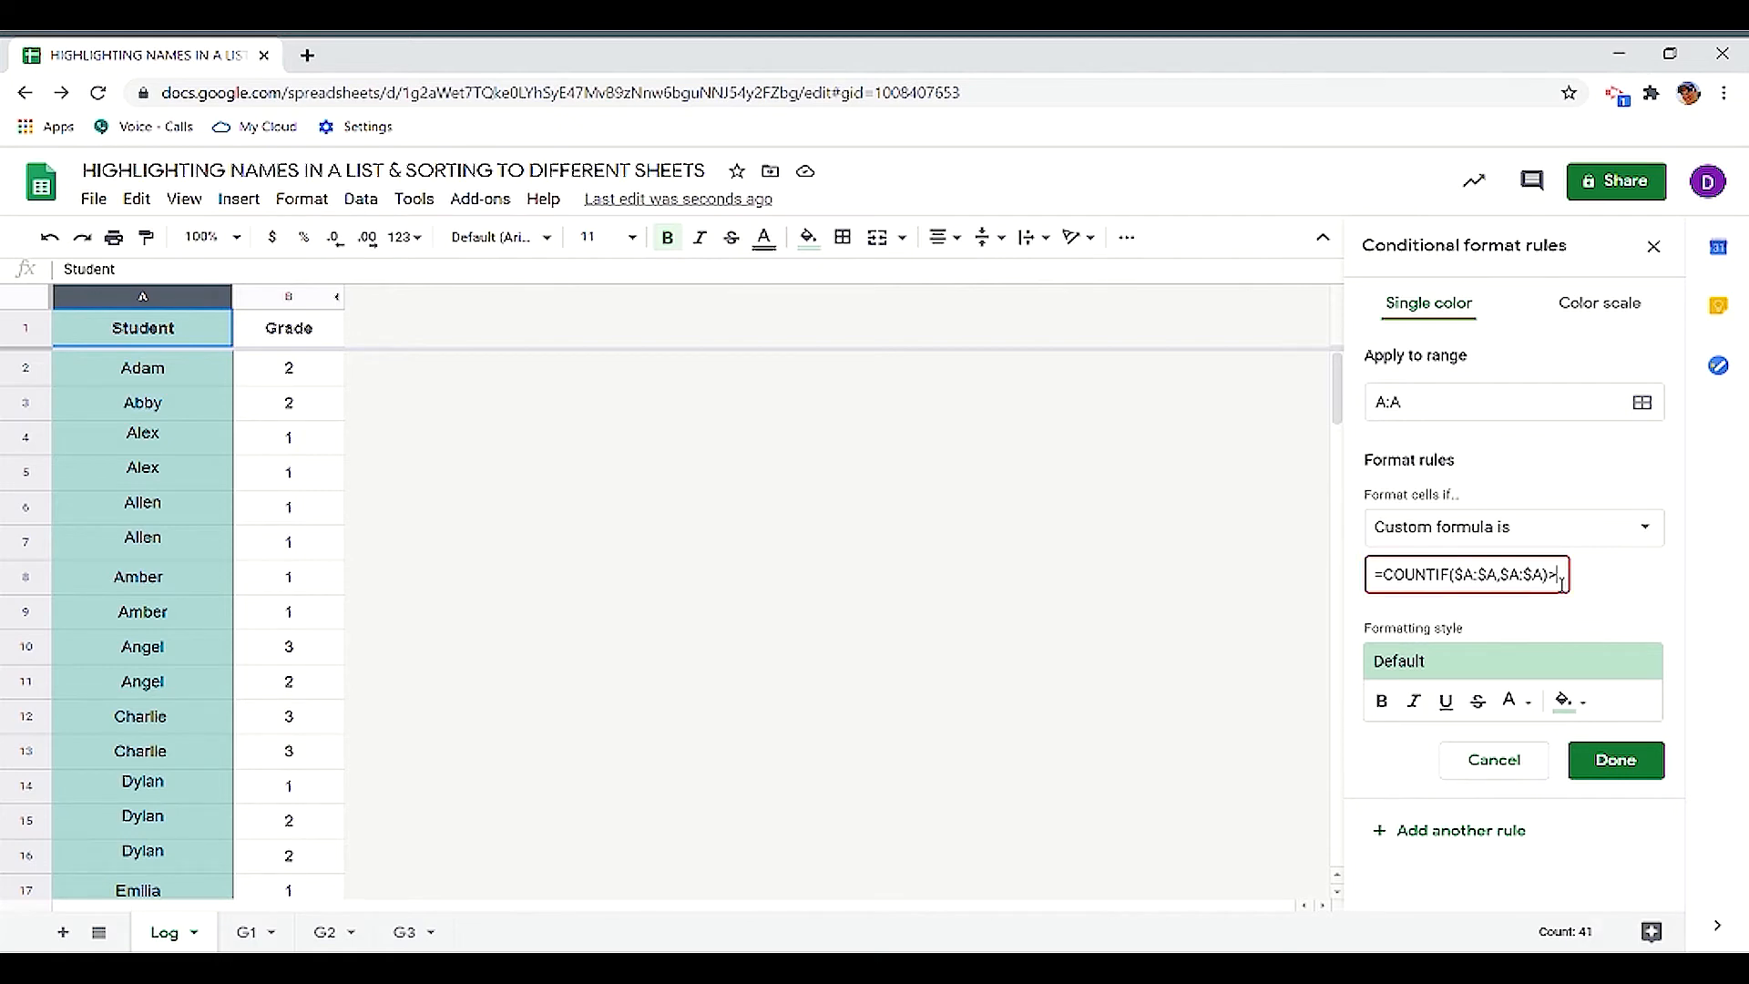
text(2)
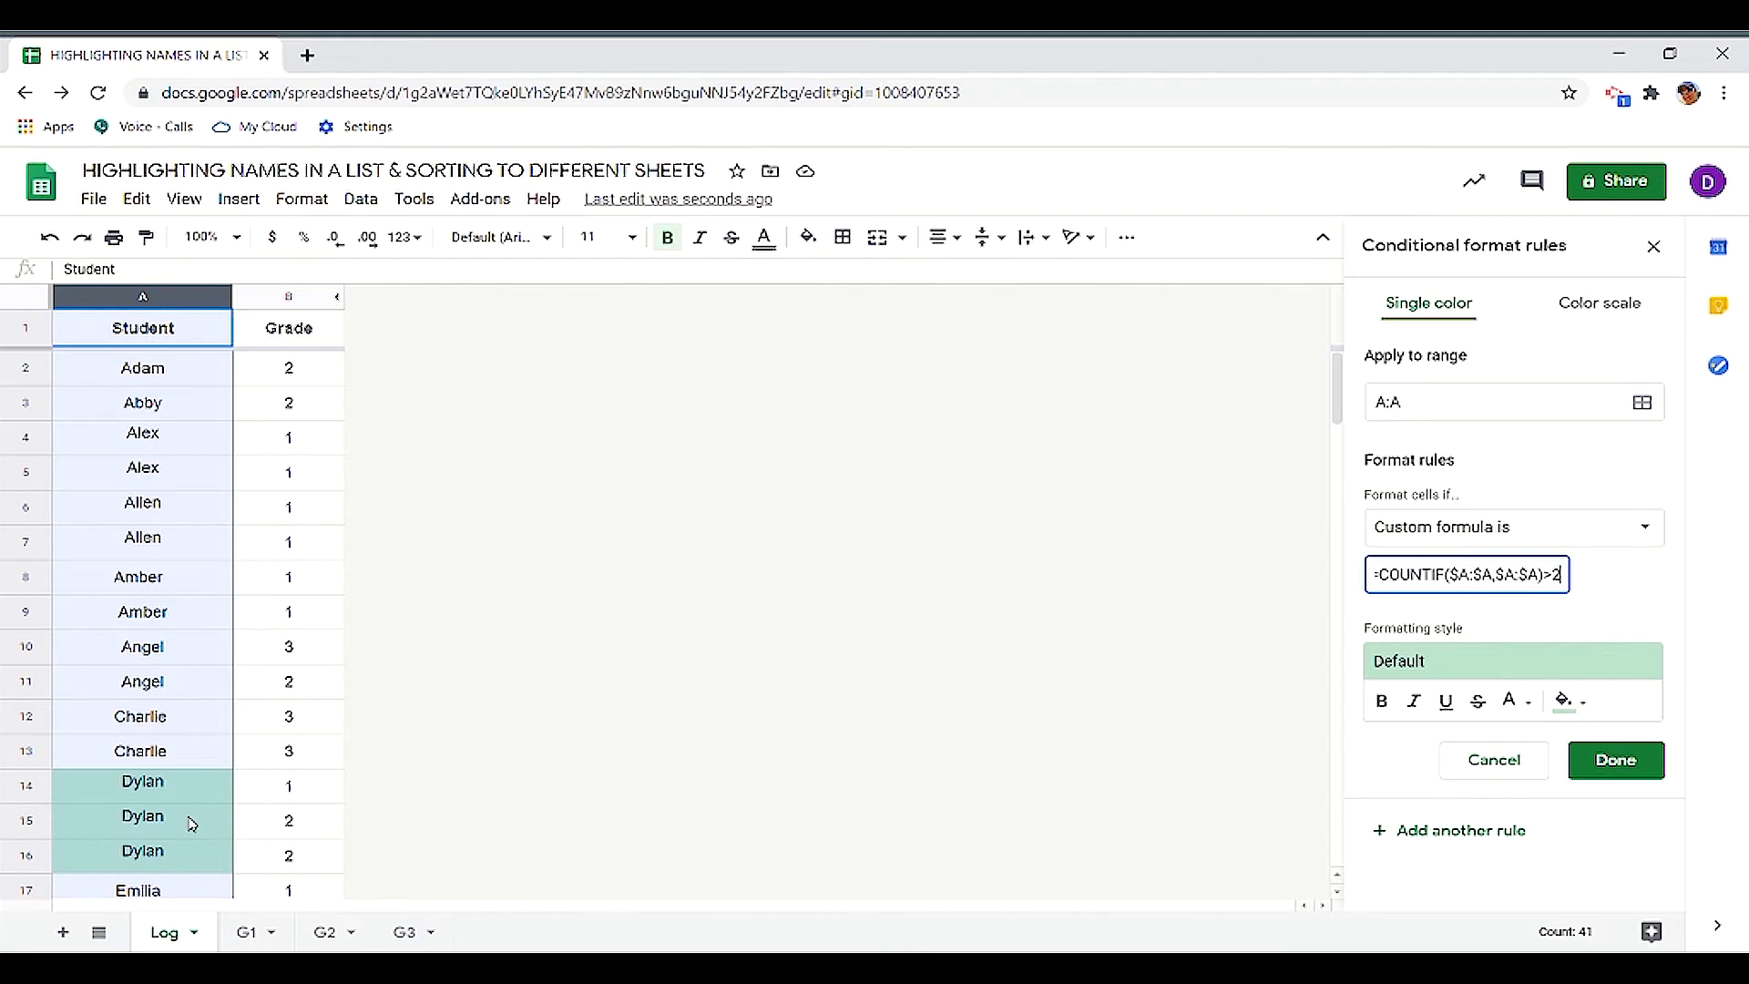
scroll(192, 823, down, 3)
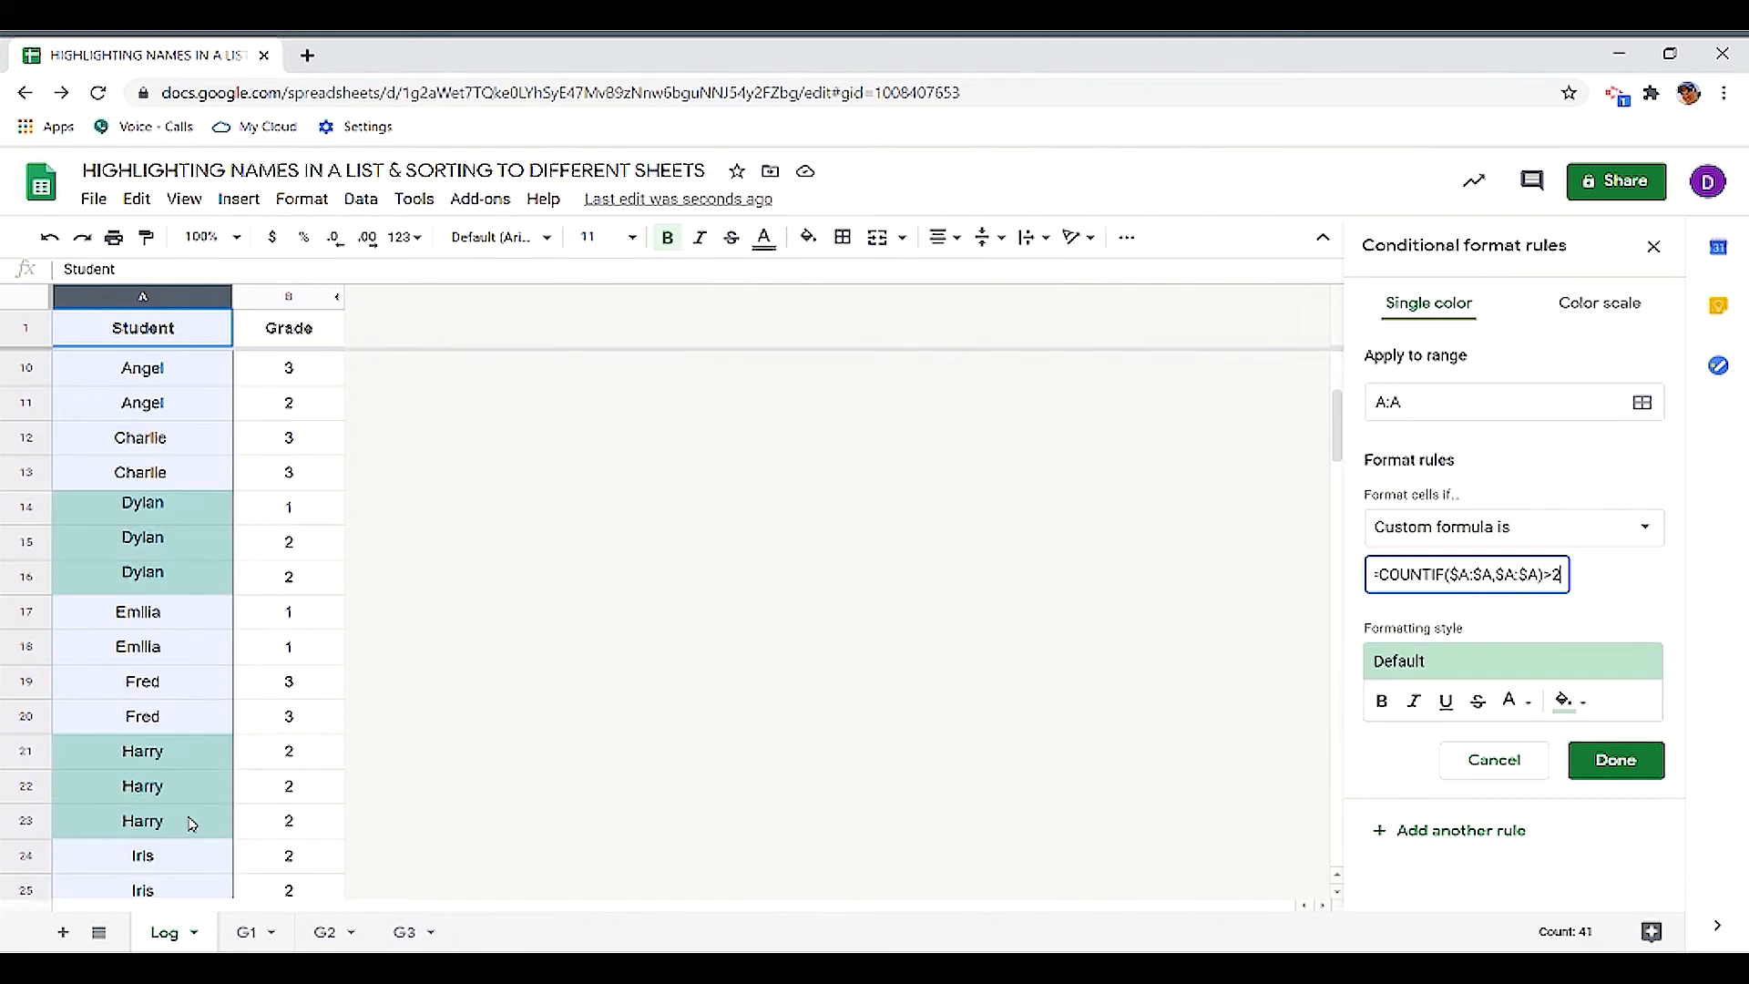
click(1600, 768)
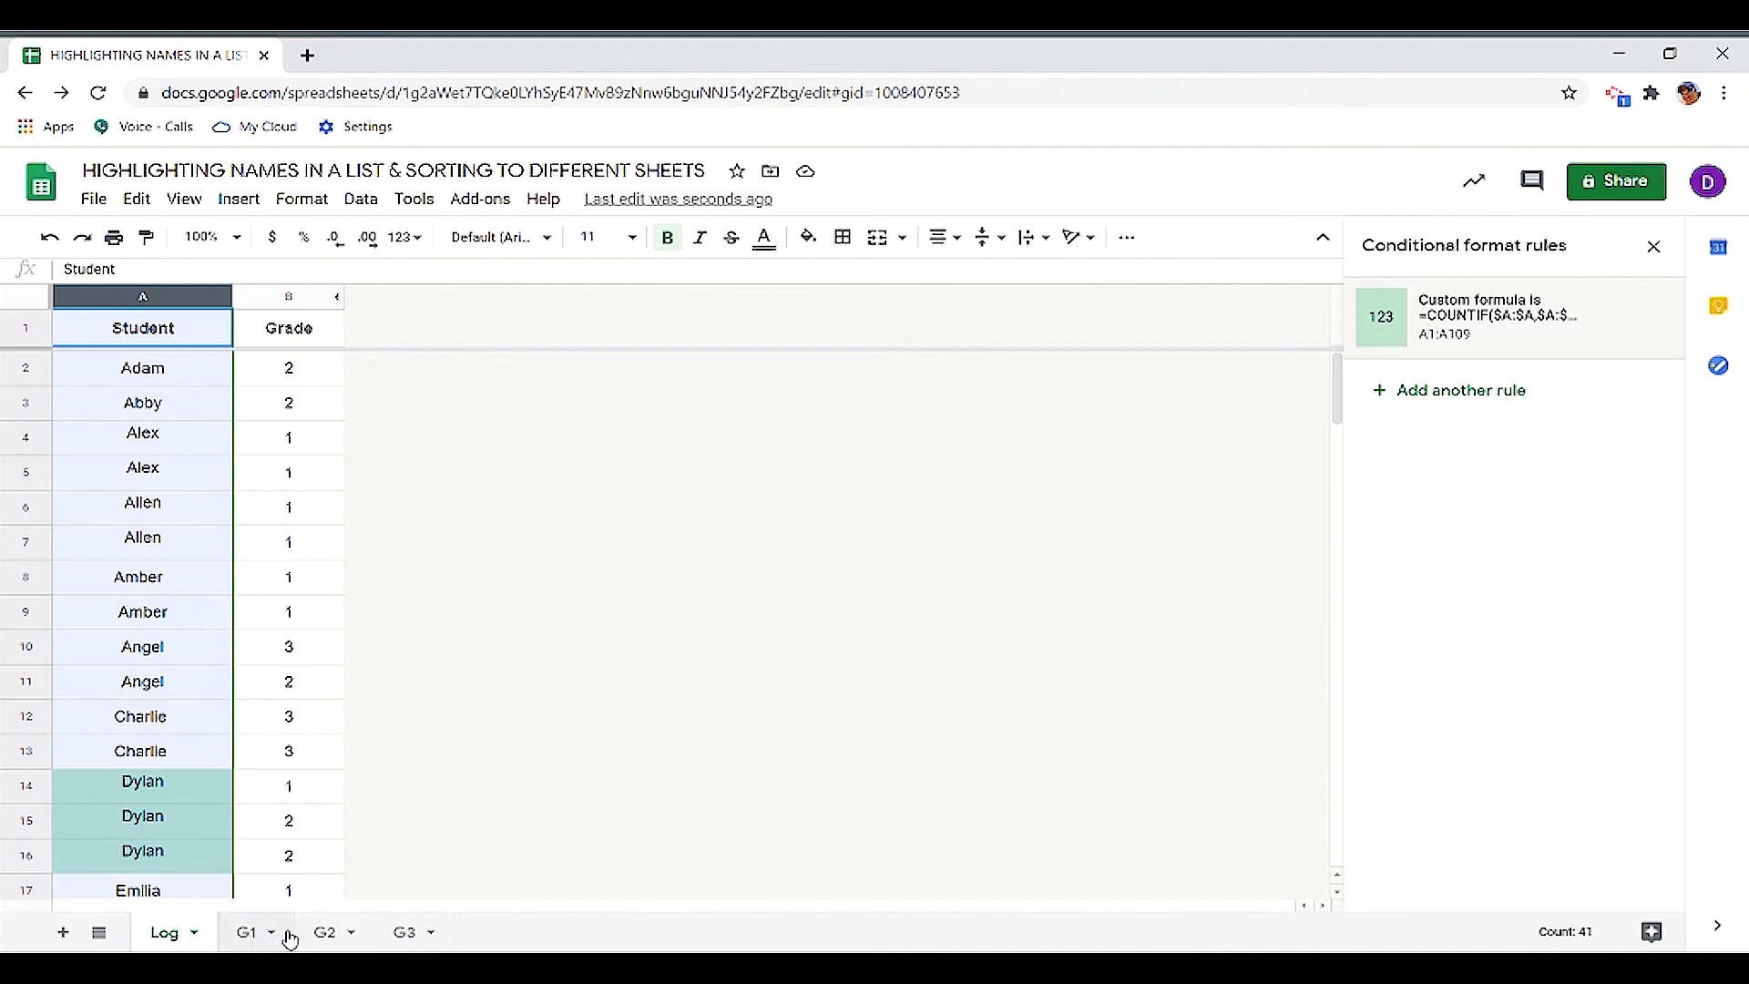
click(86, 383)
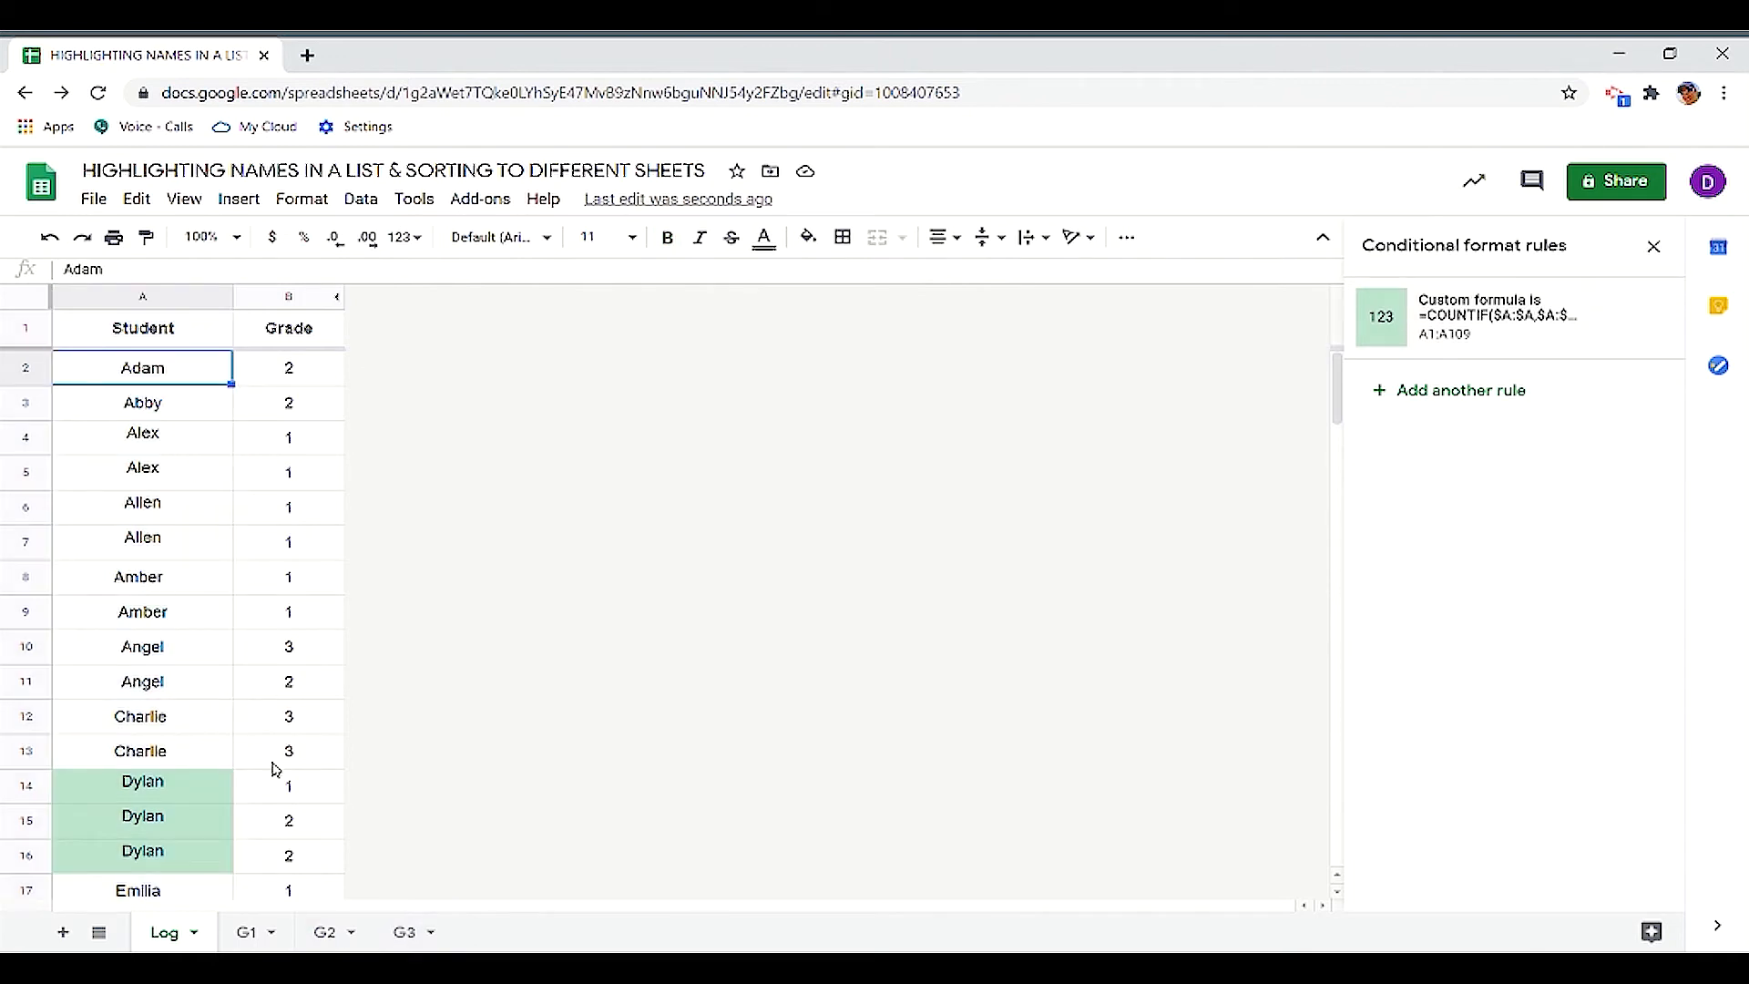
Step: On the G1 sheet, examine the QUERY formula in A2 and the cells it fills below
click(248, 933)
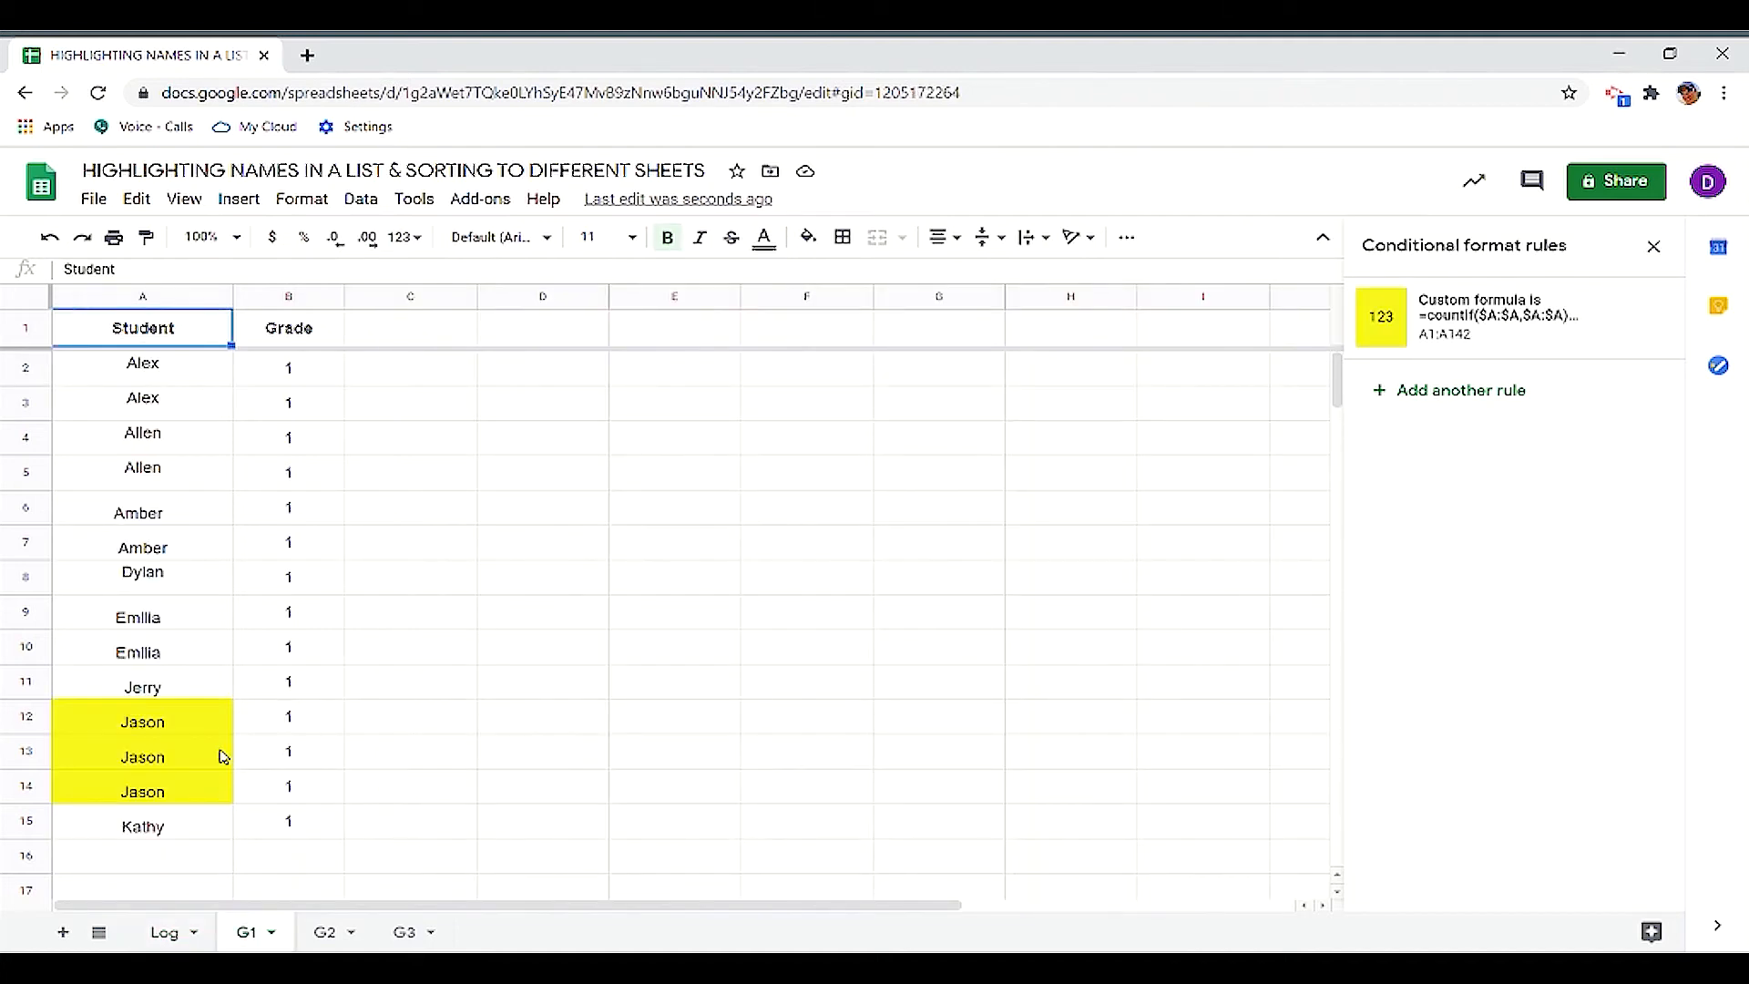
click(125, 366)
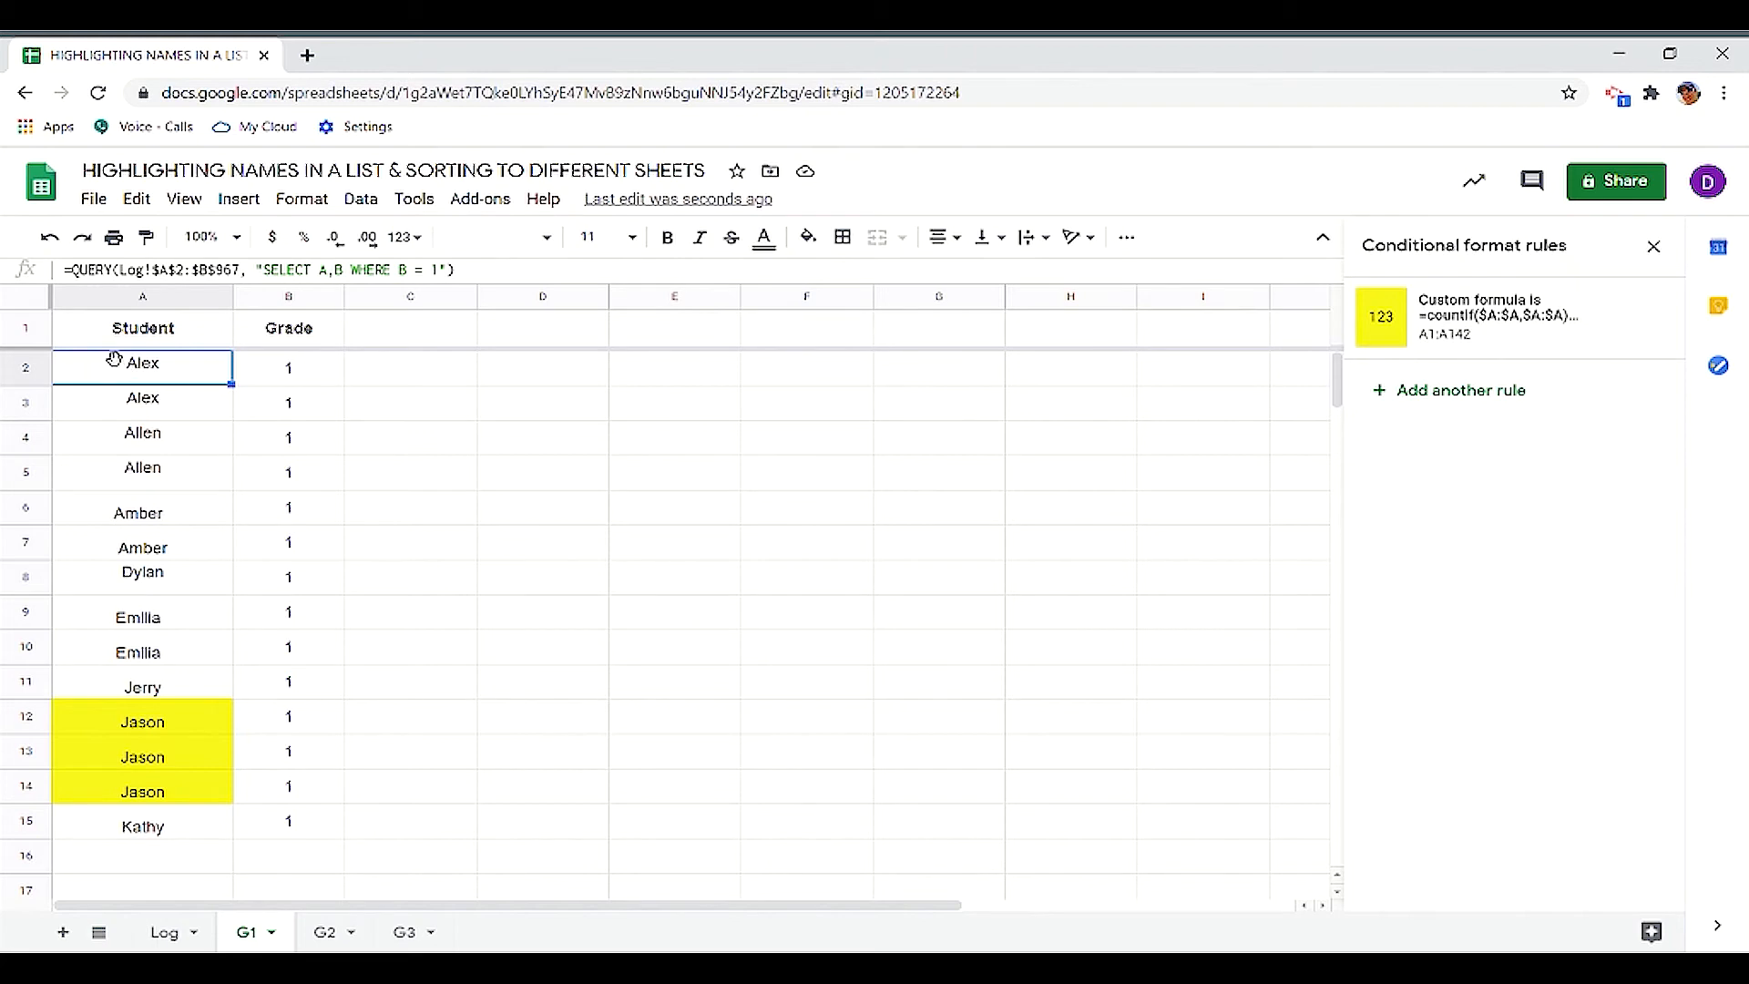
key(Down)
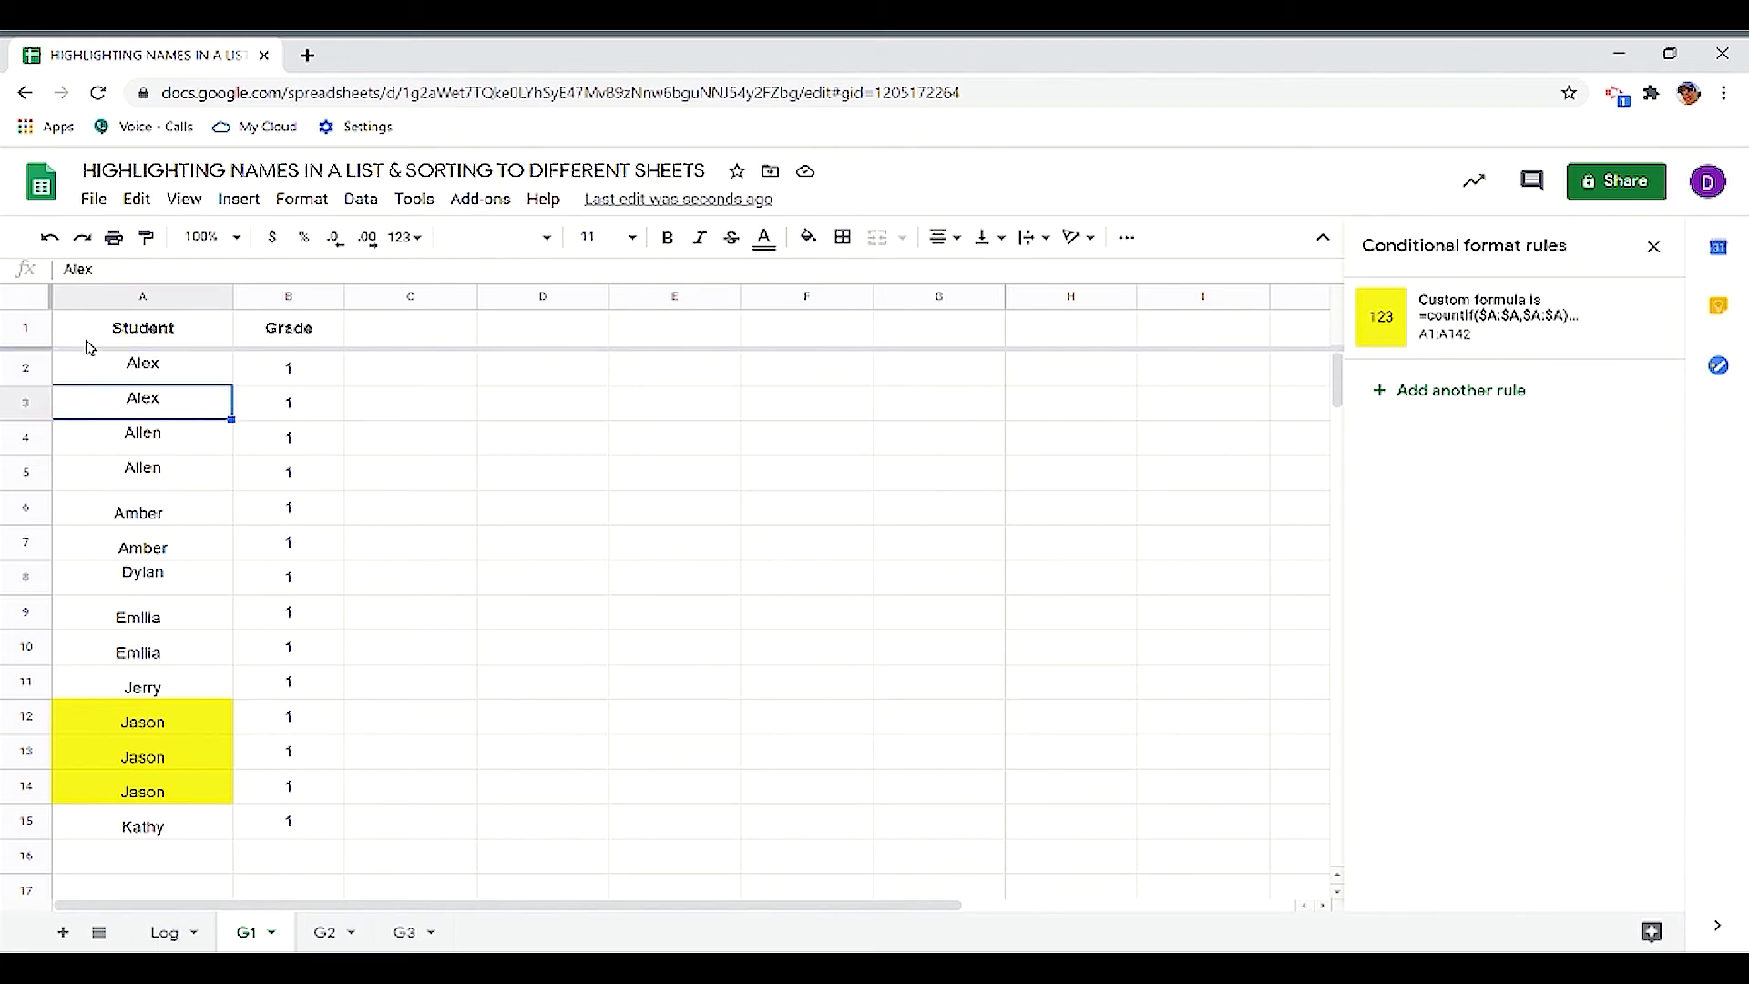
click(85, 340)
click(92, 366)
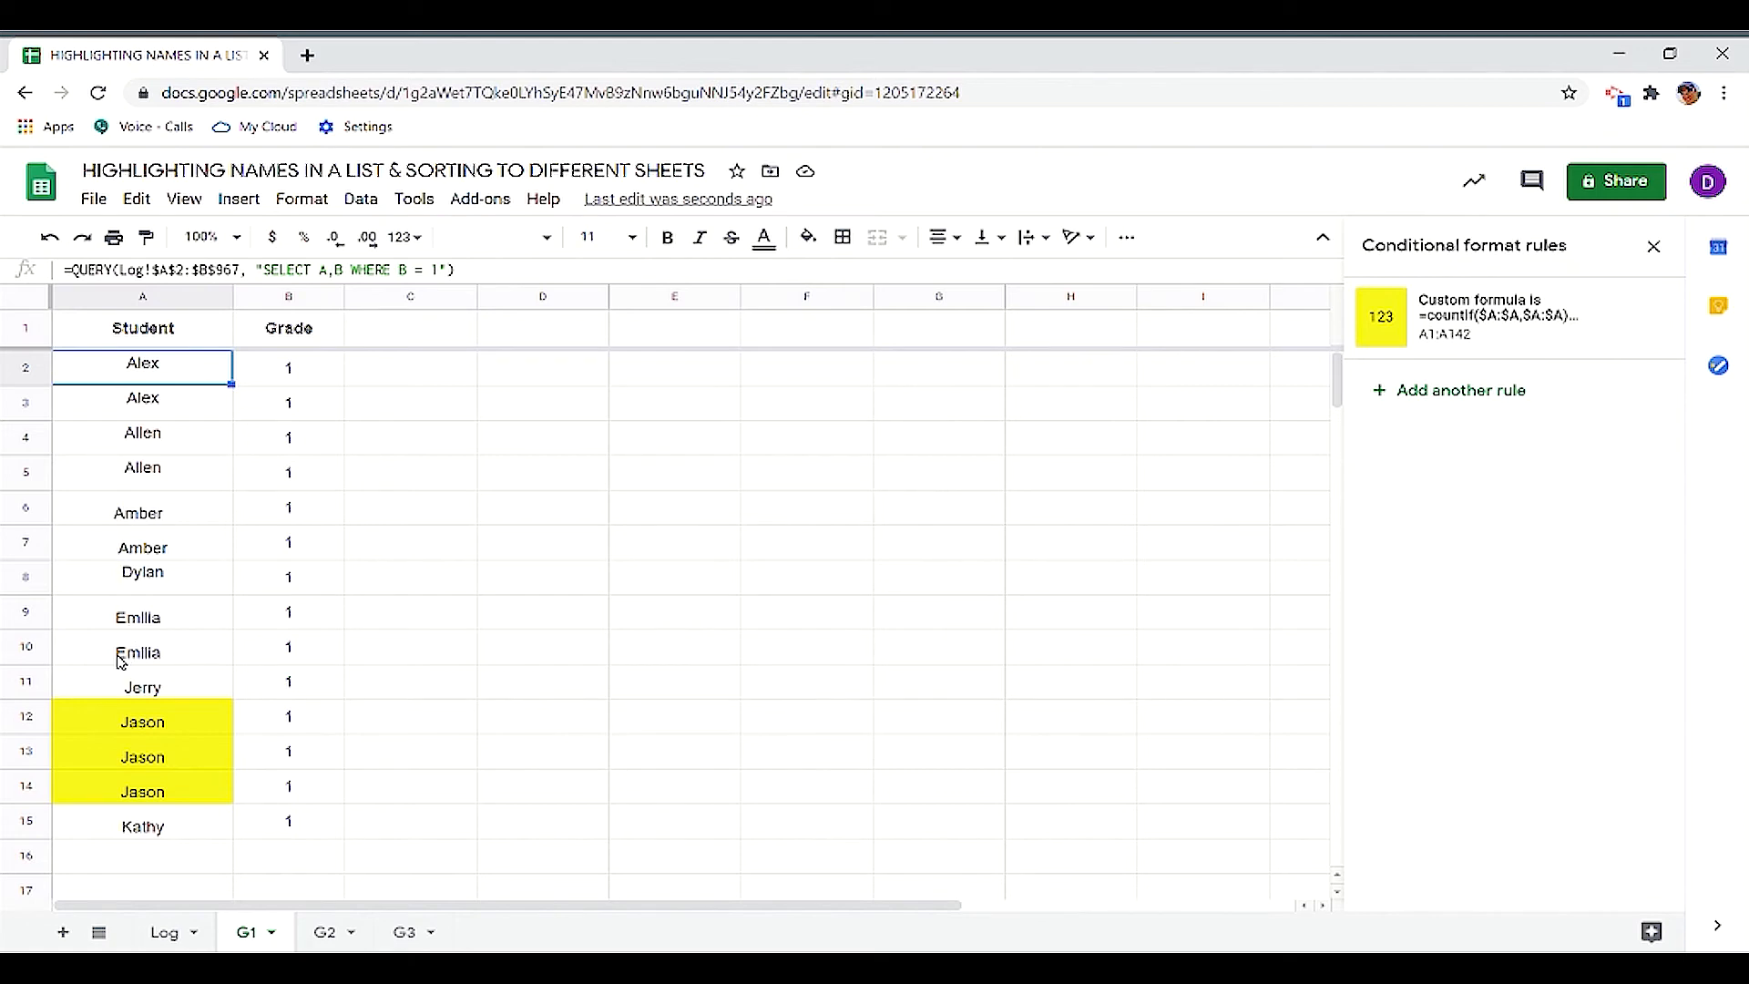
click(169, 412)
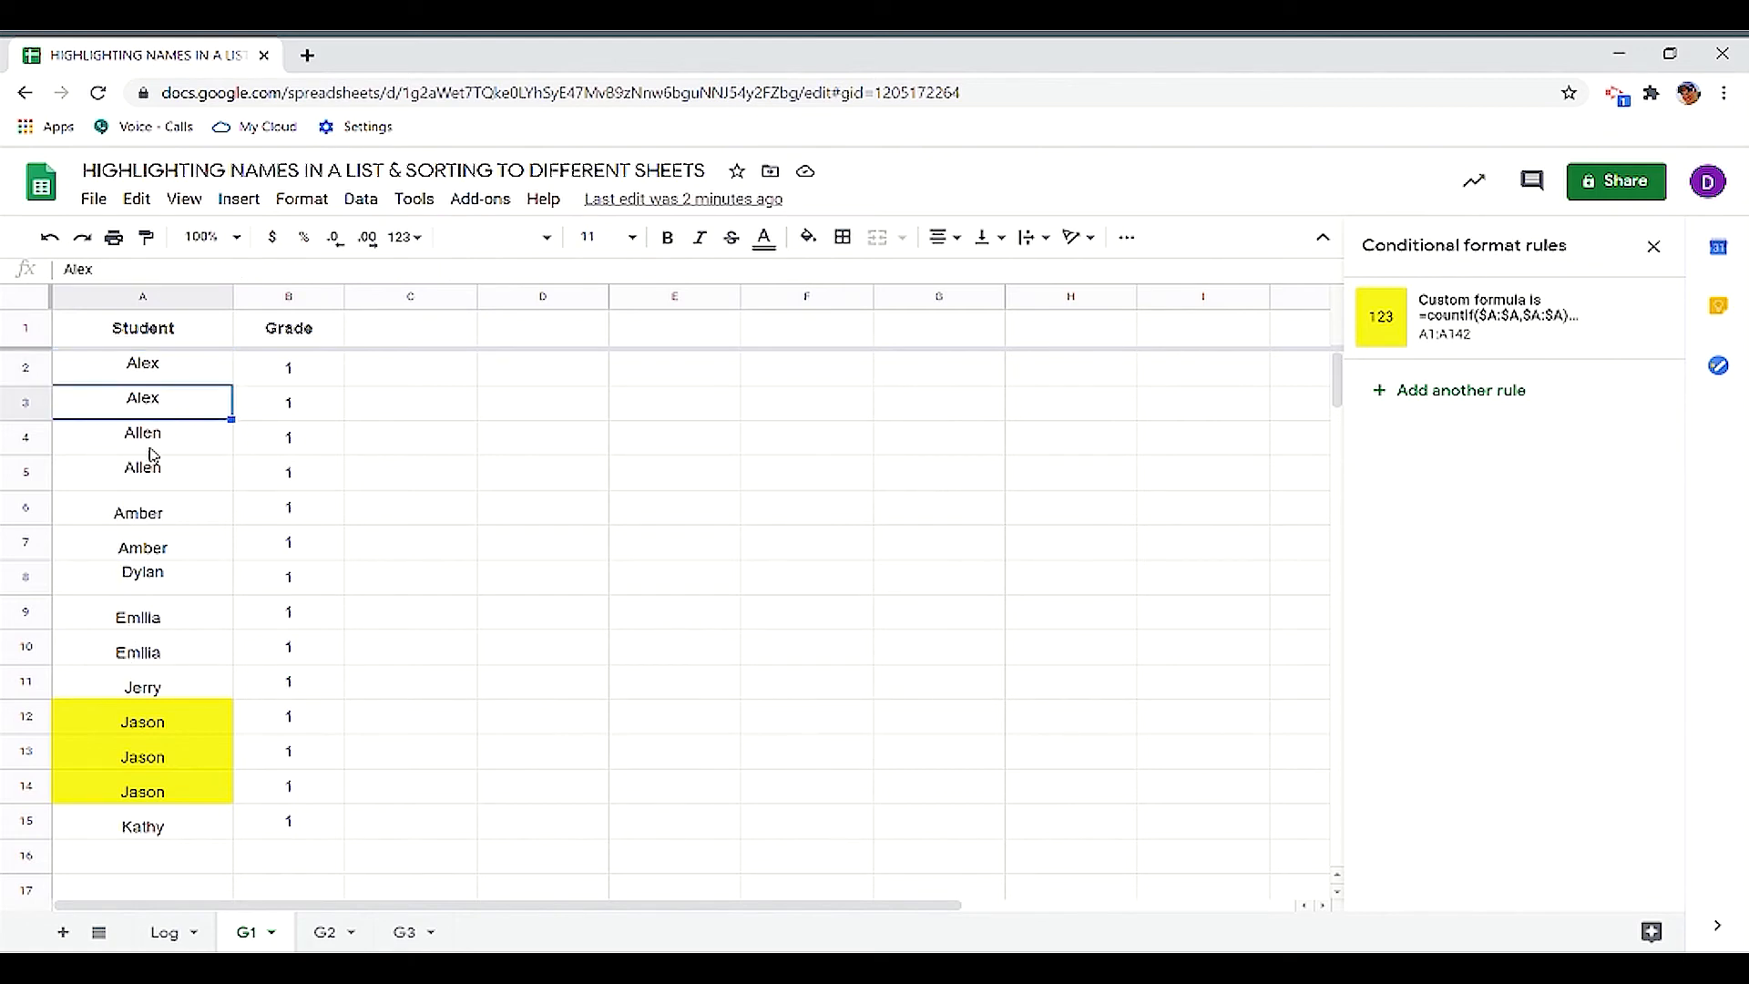
click(151, 455)
click(138, 477)
click(139, 508)
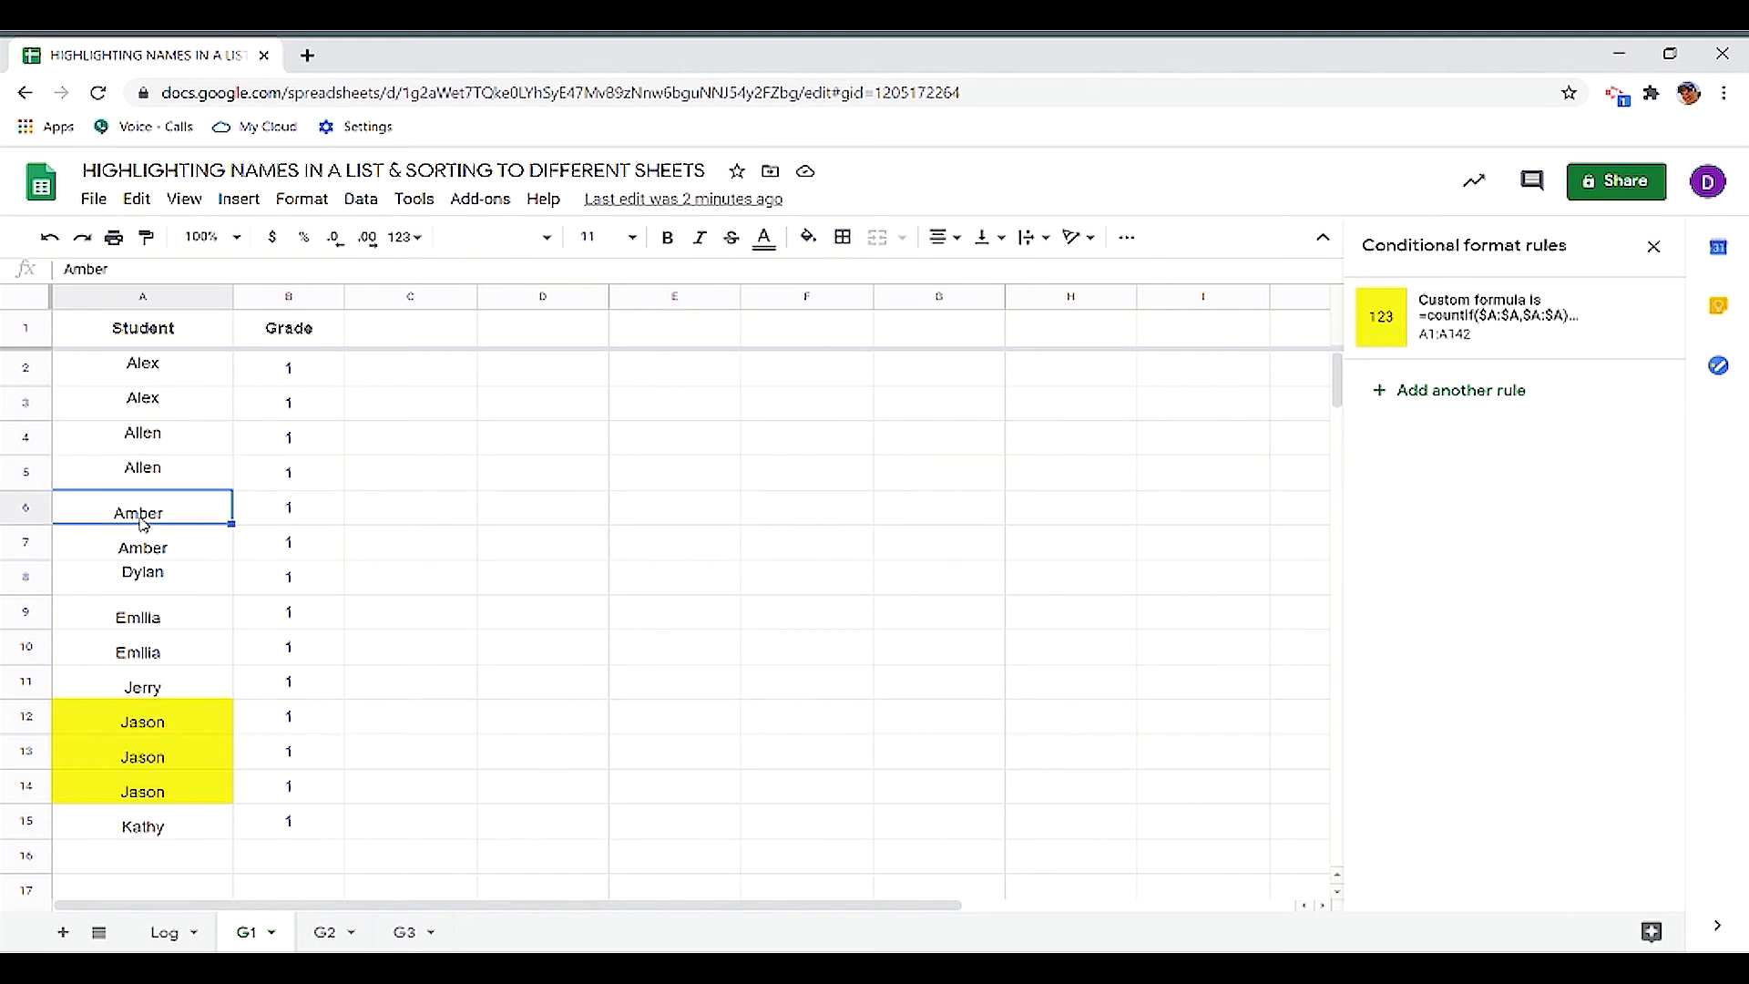
click(118, 367)
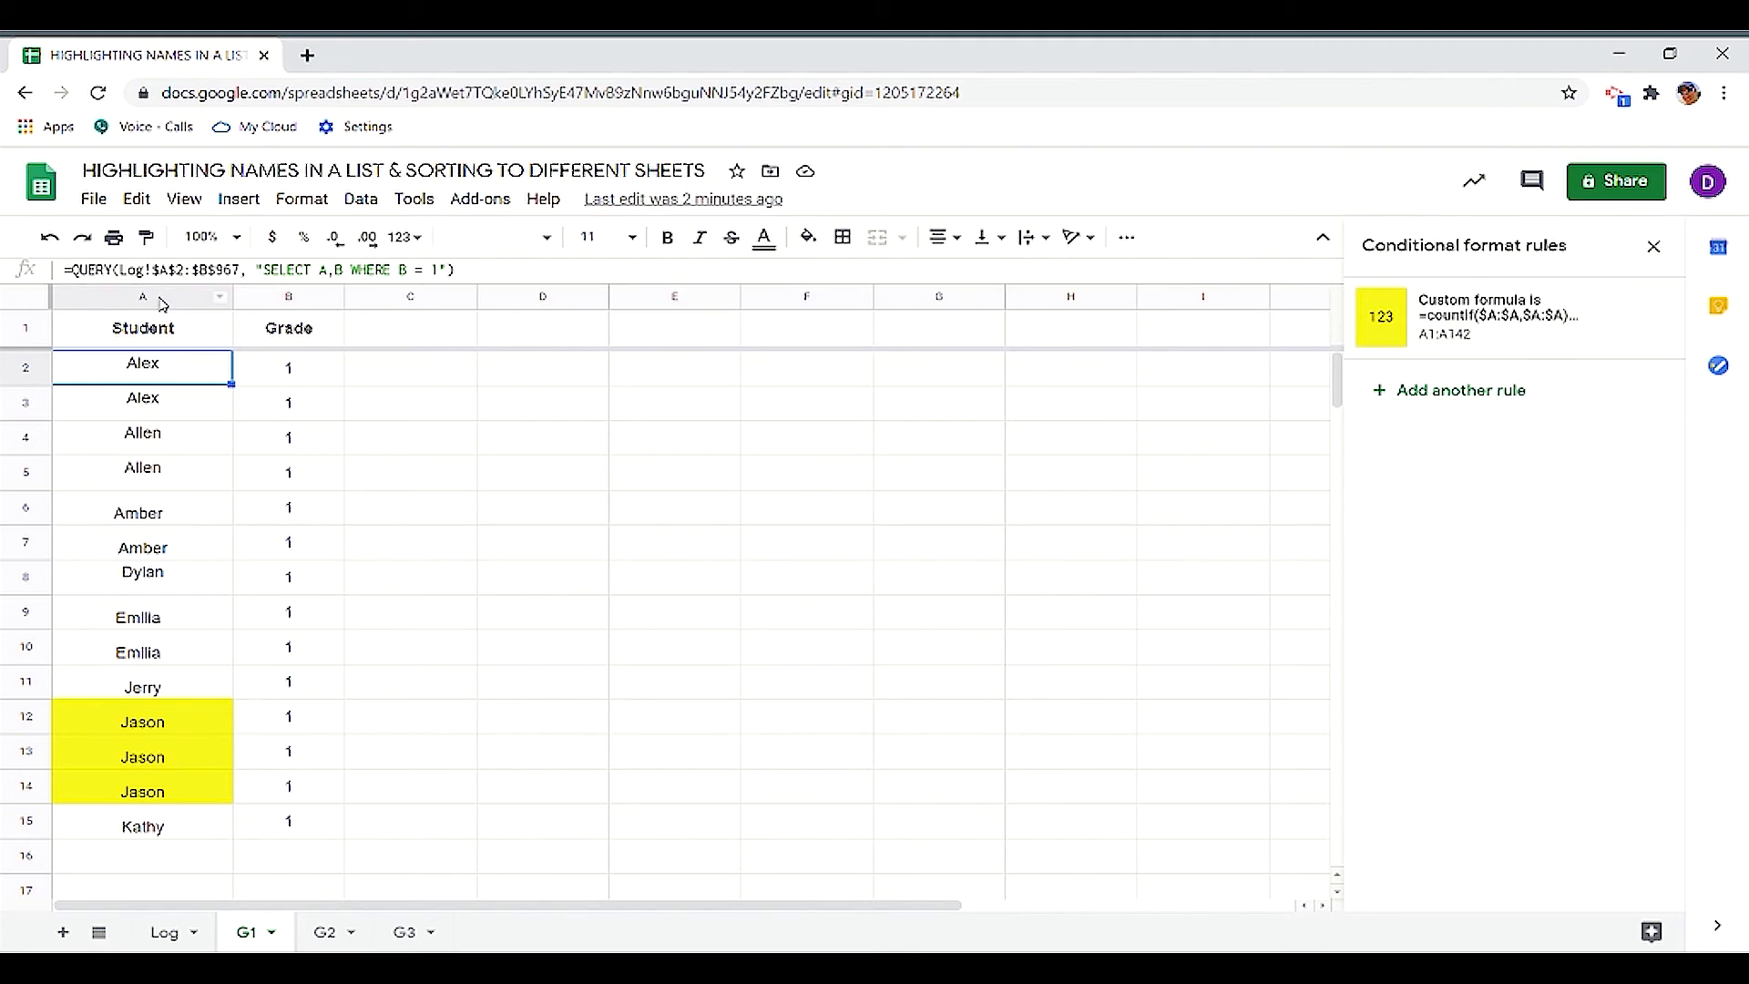
Step: Look through the student and grade list on the Log sheet and compare it with the G1 sheet
click(173, 934)
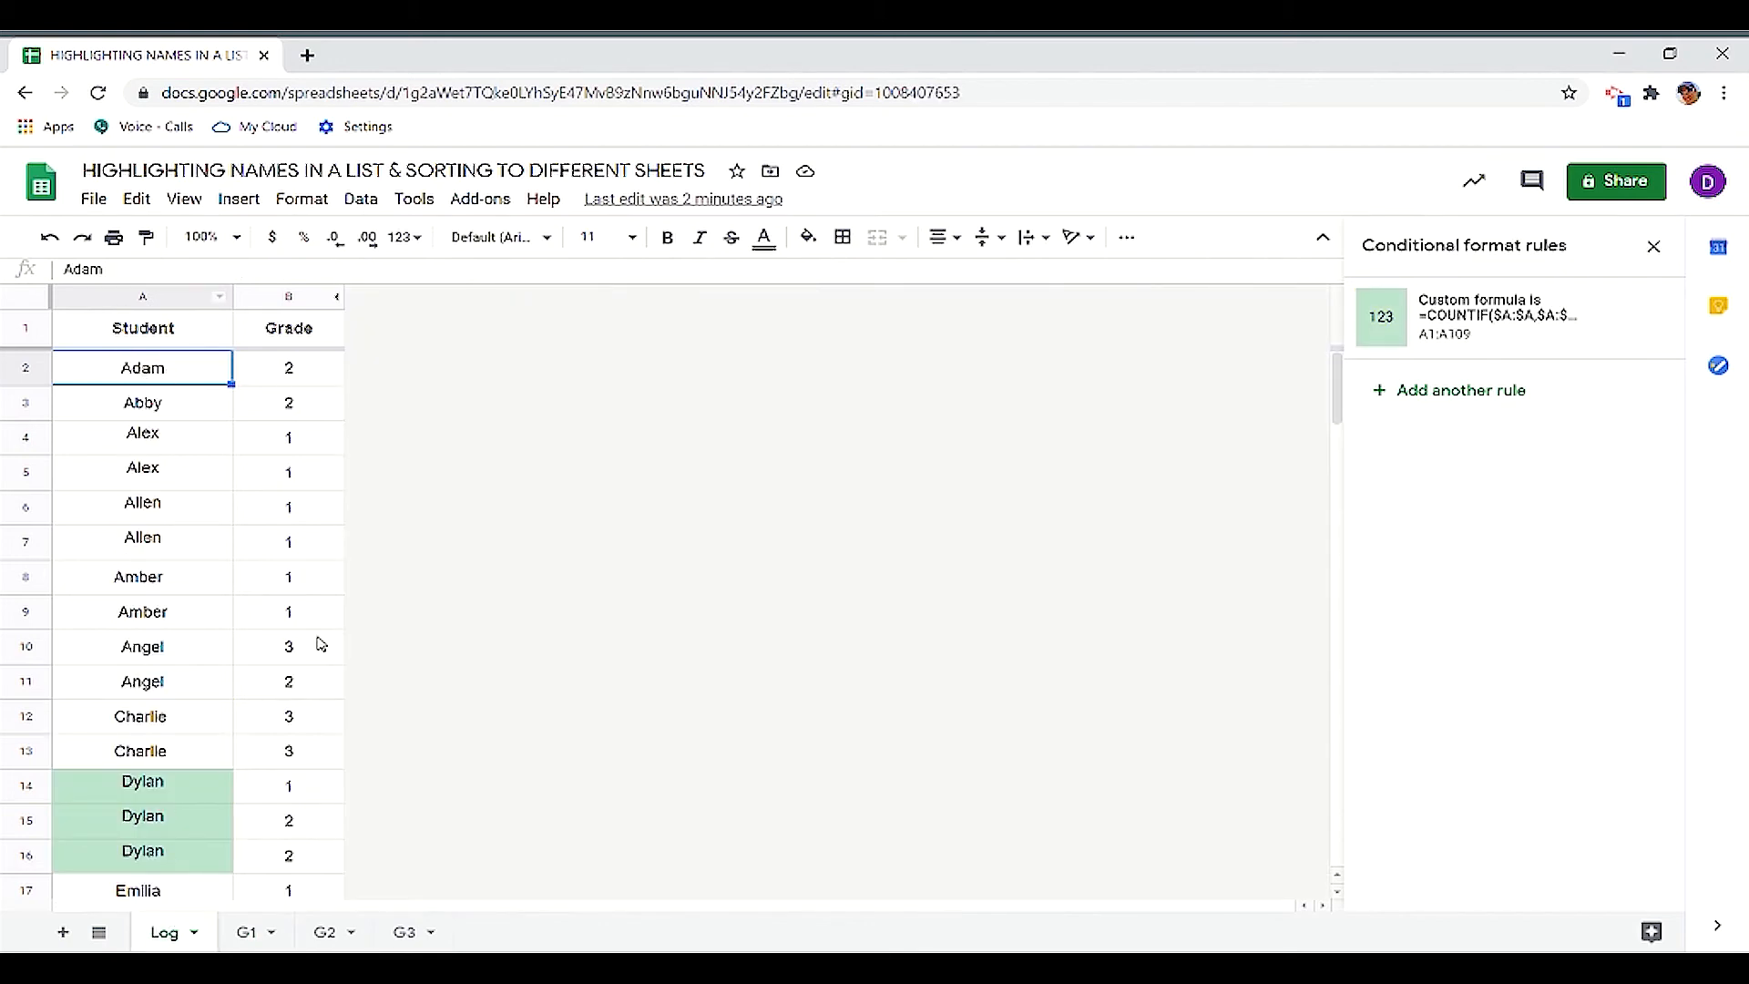
scroll(289, 792, down, 12)
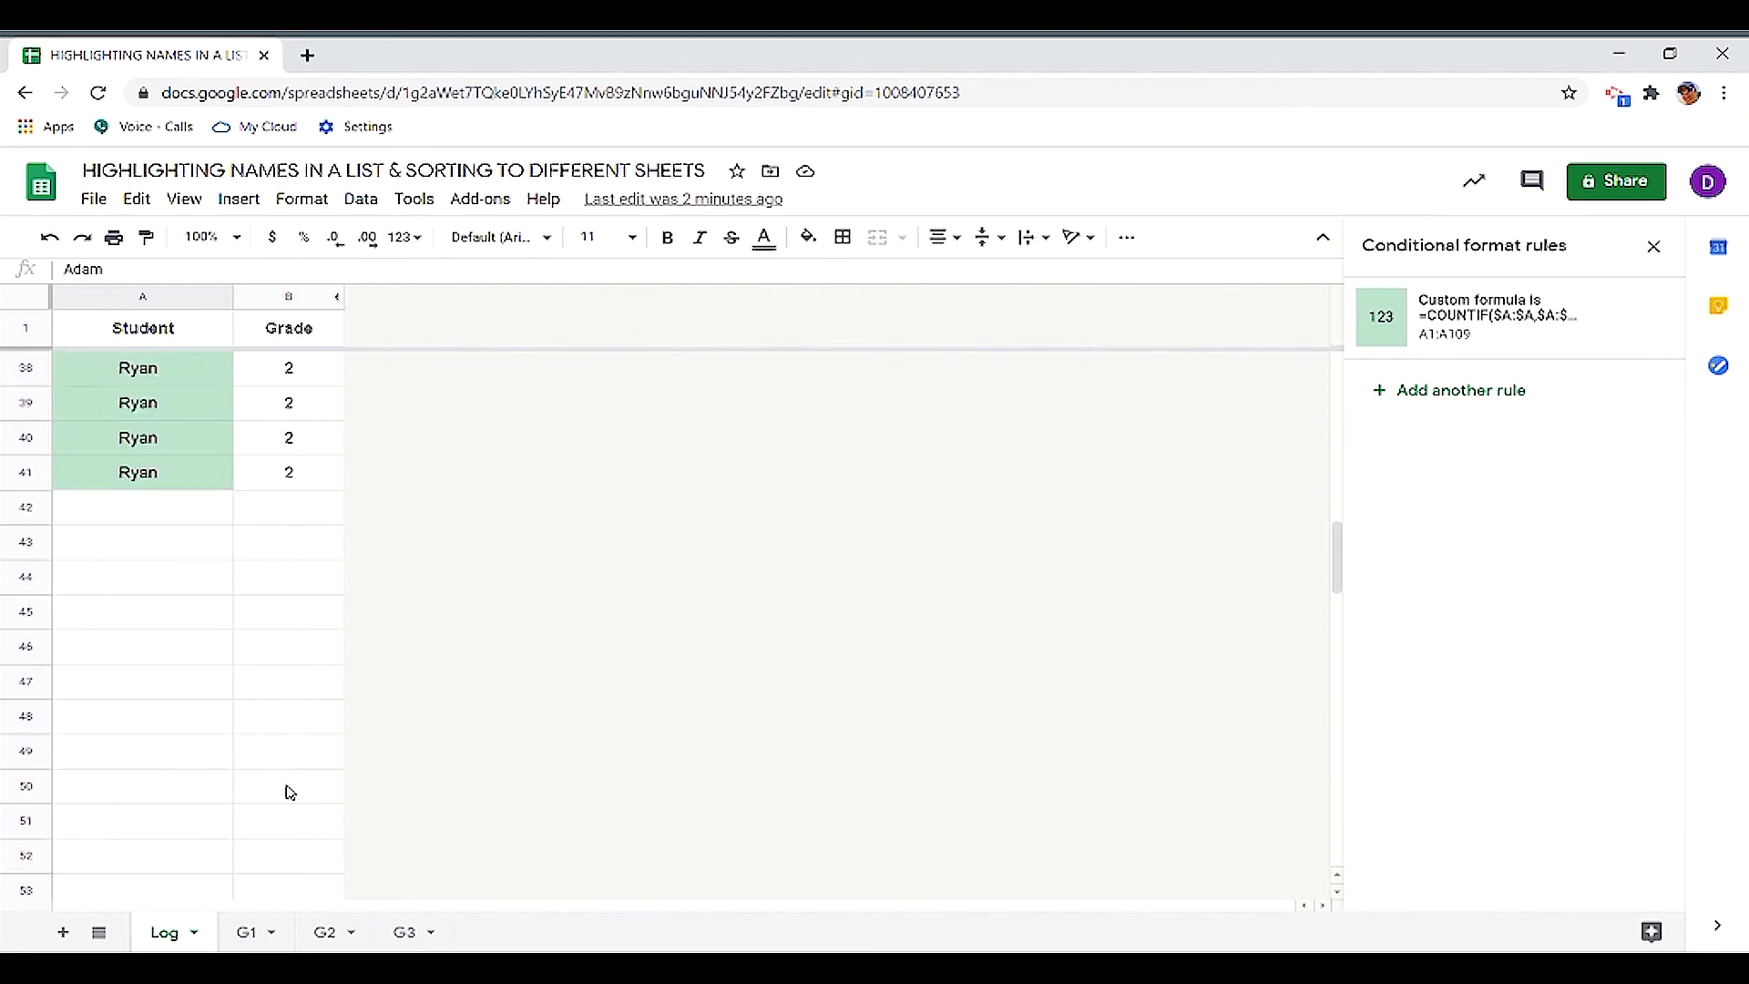
scroll(290, 791, down, 3)
scroll(288, 785, up, 18)
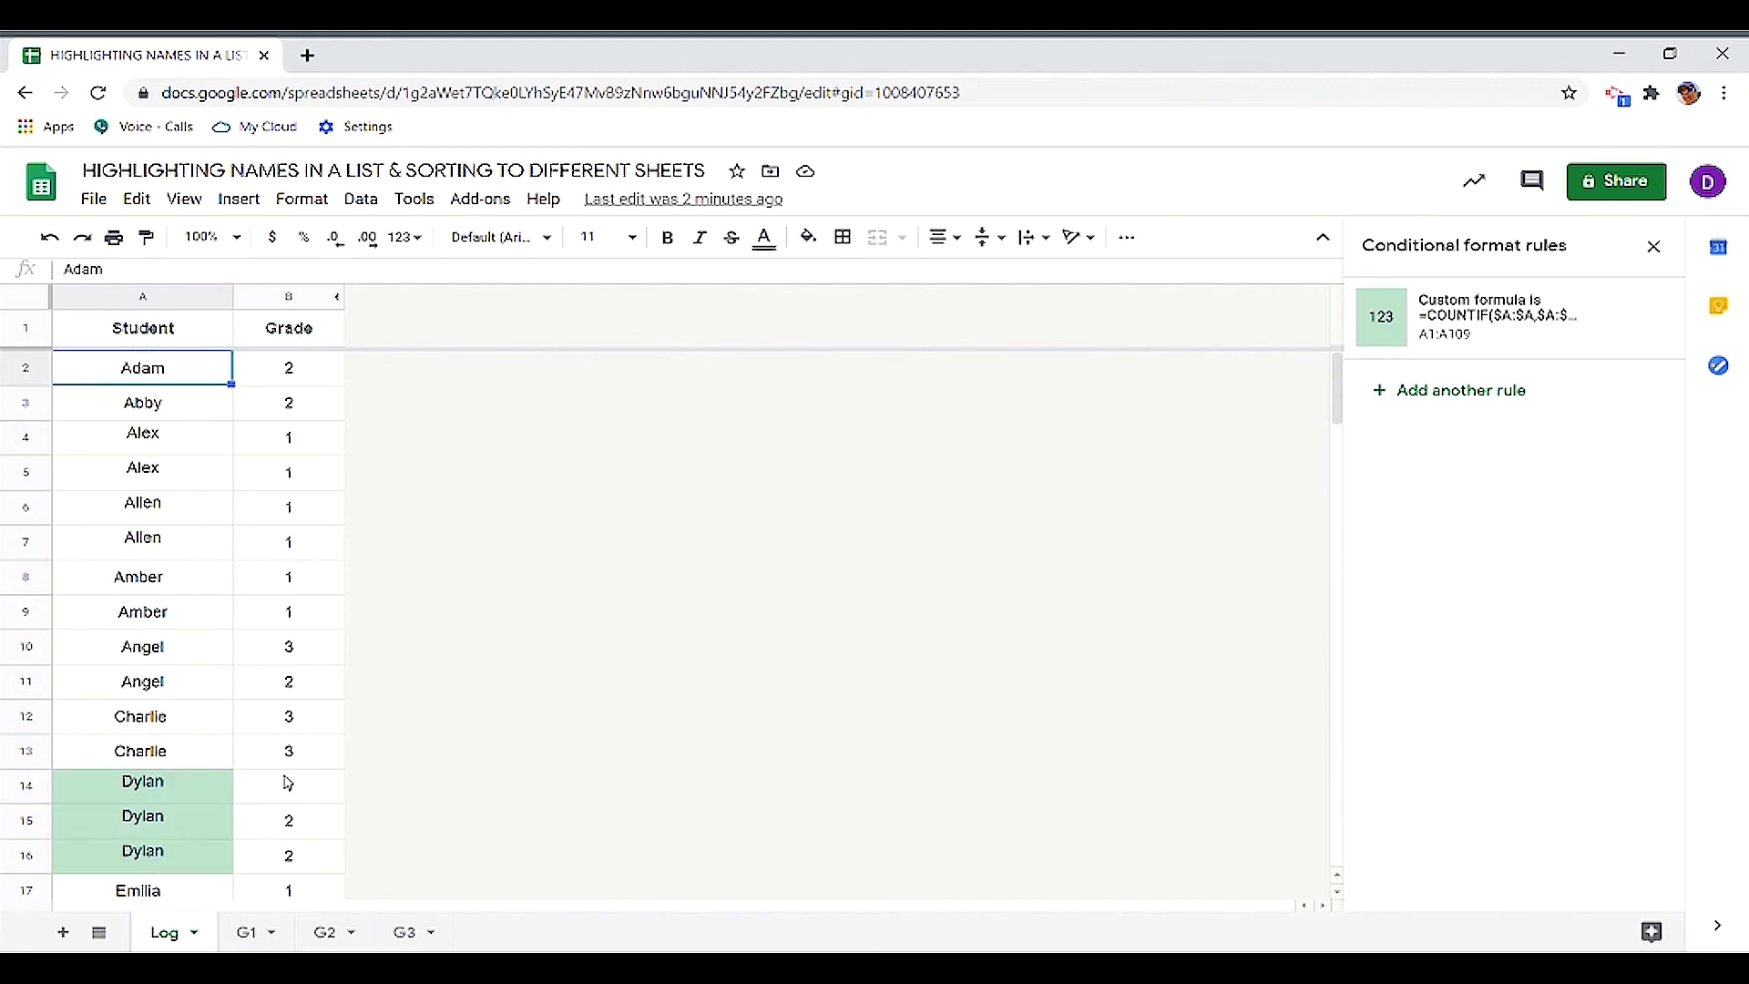
click(250, 932)
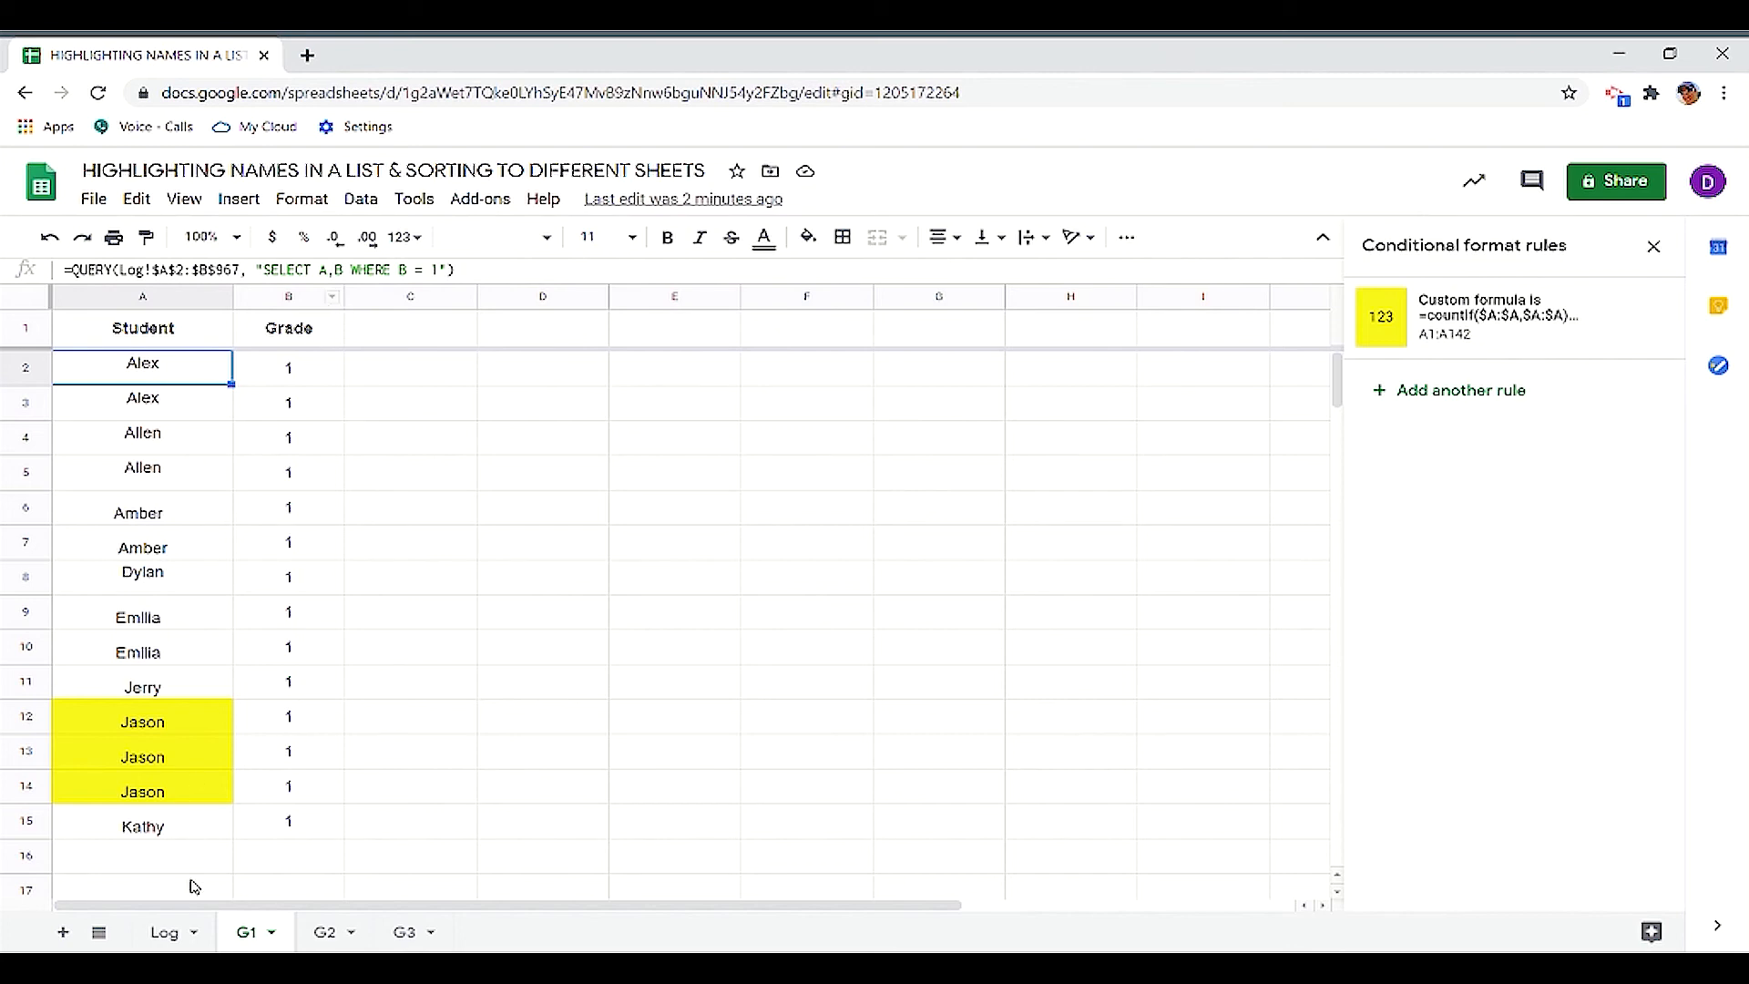
click(165, 938)
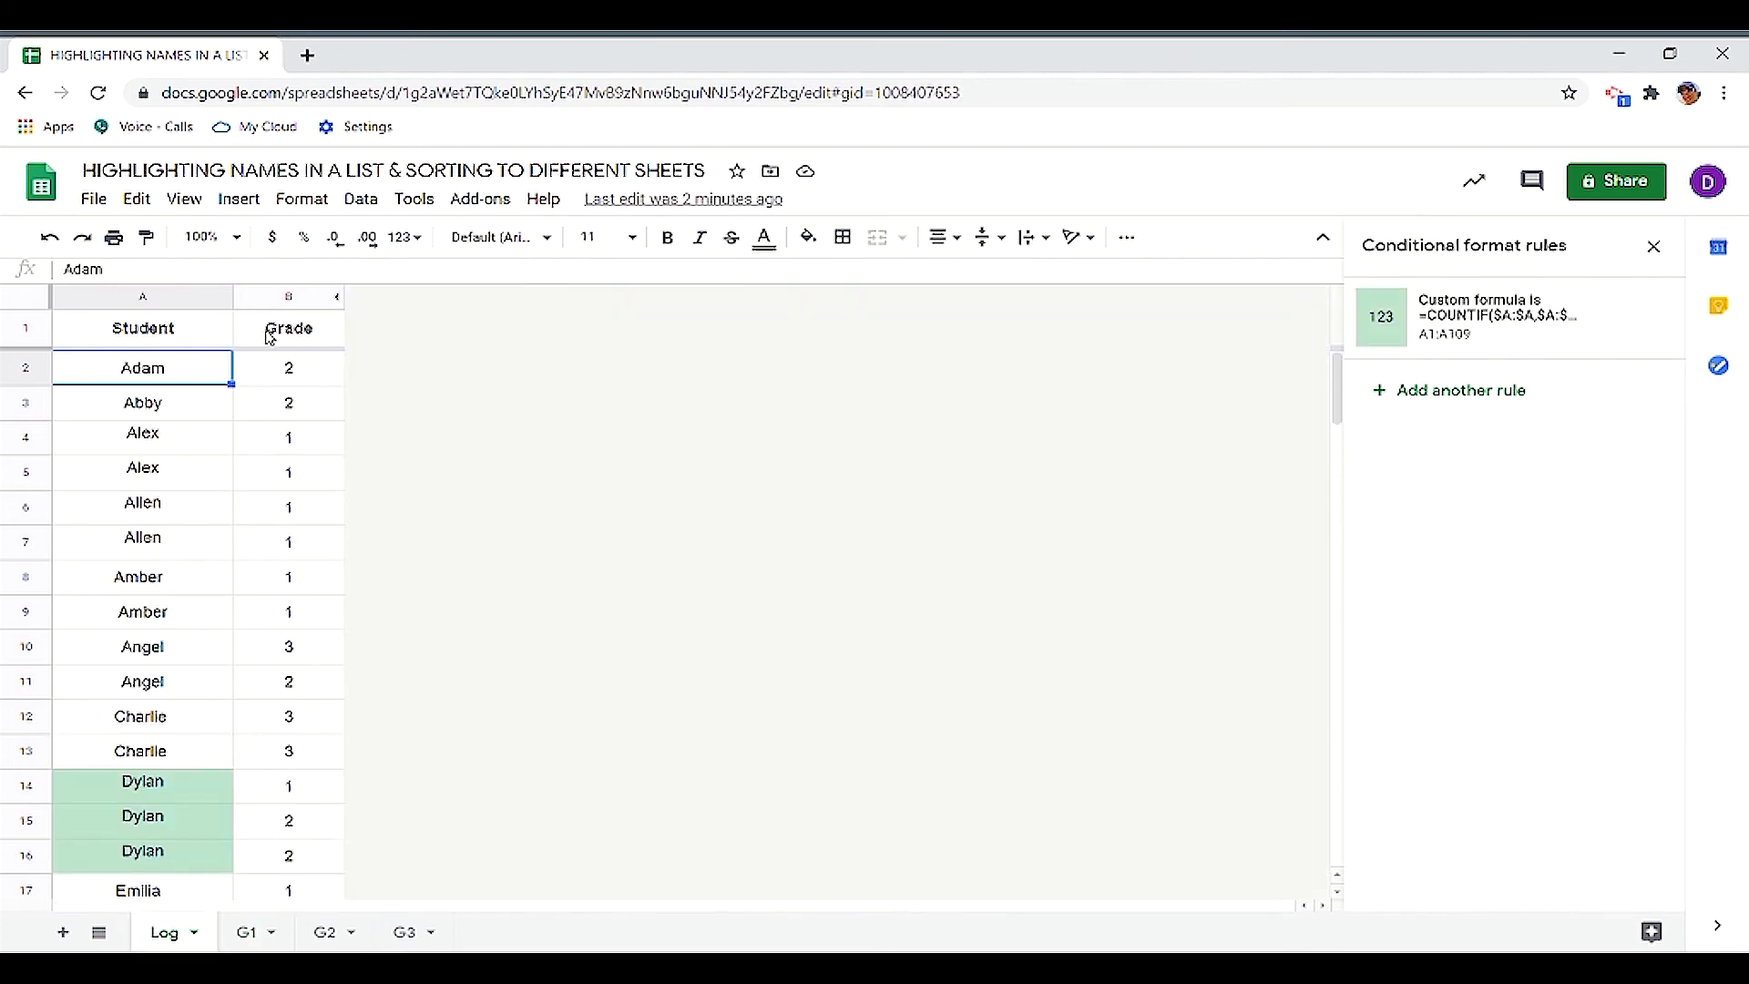
click(244, 935)
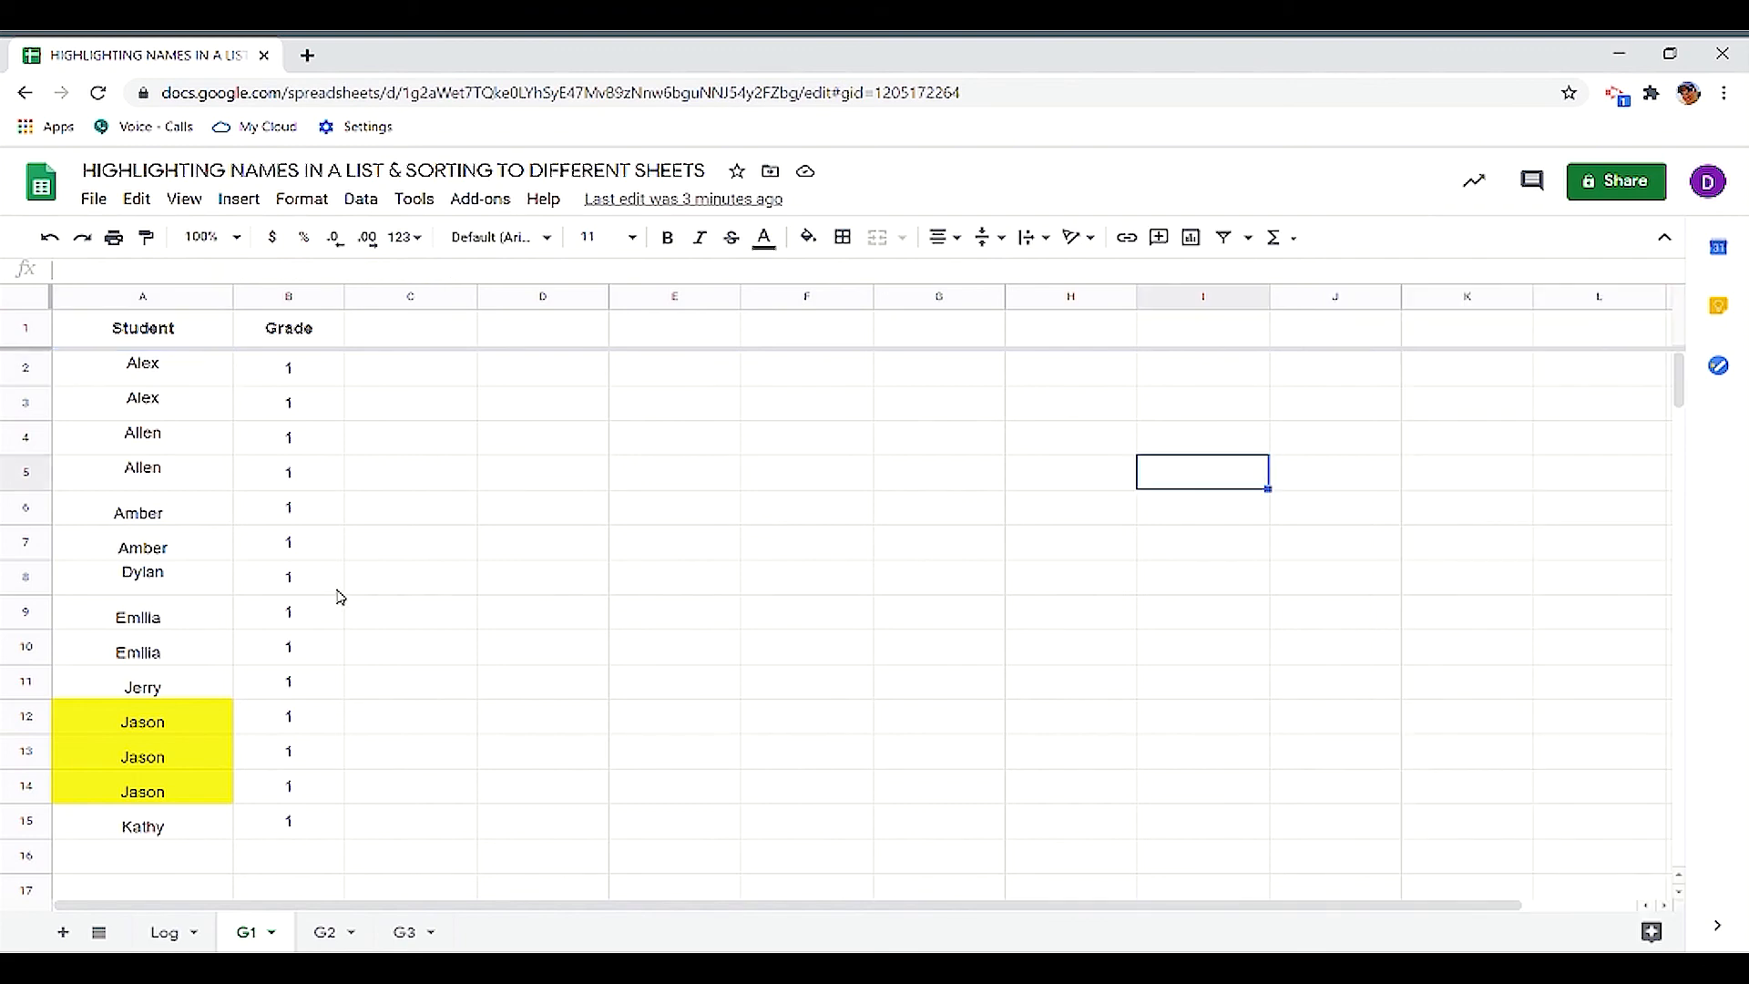
Step: Change the QUERY formula in A2 of the G1 sheet to select rows where B = 2, and check the resulting list
click(145, 367)
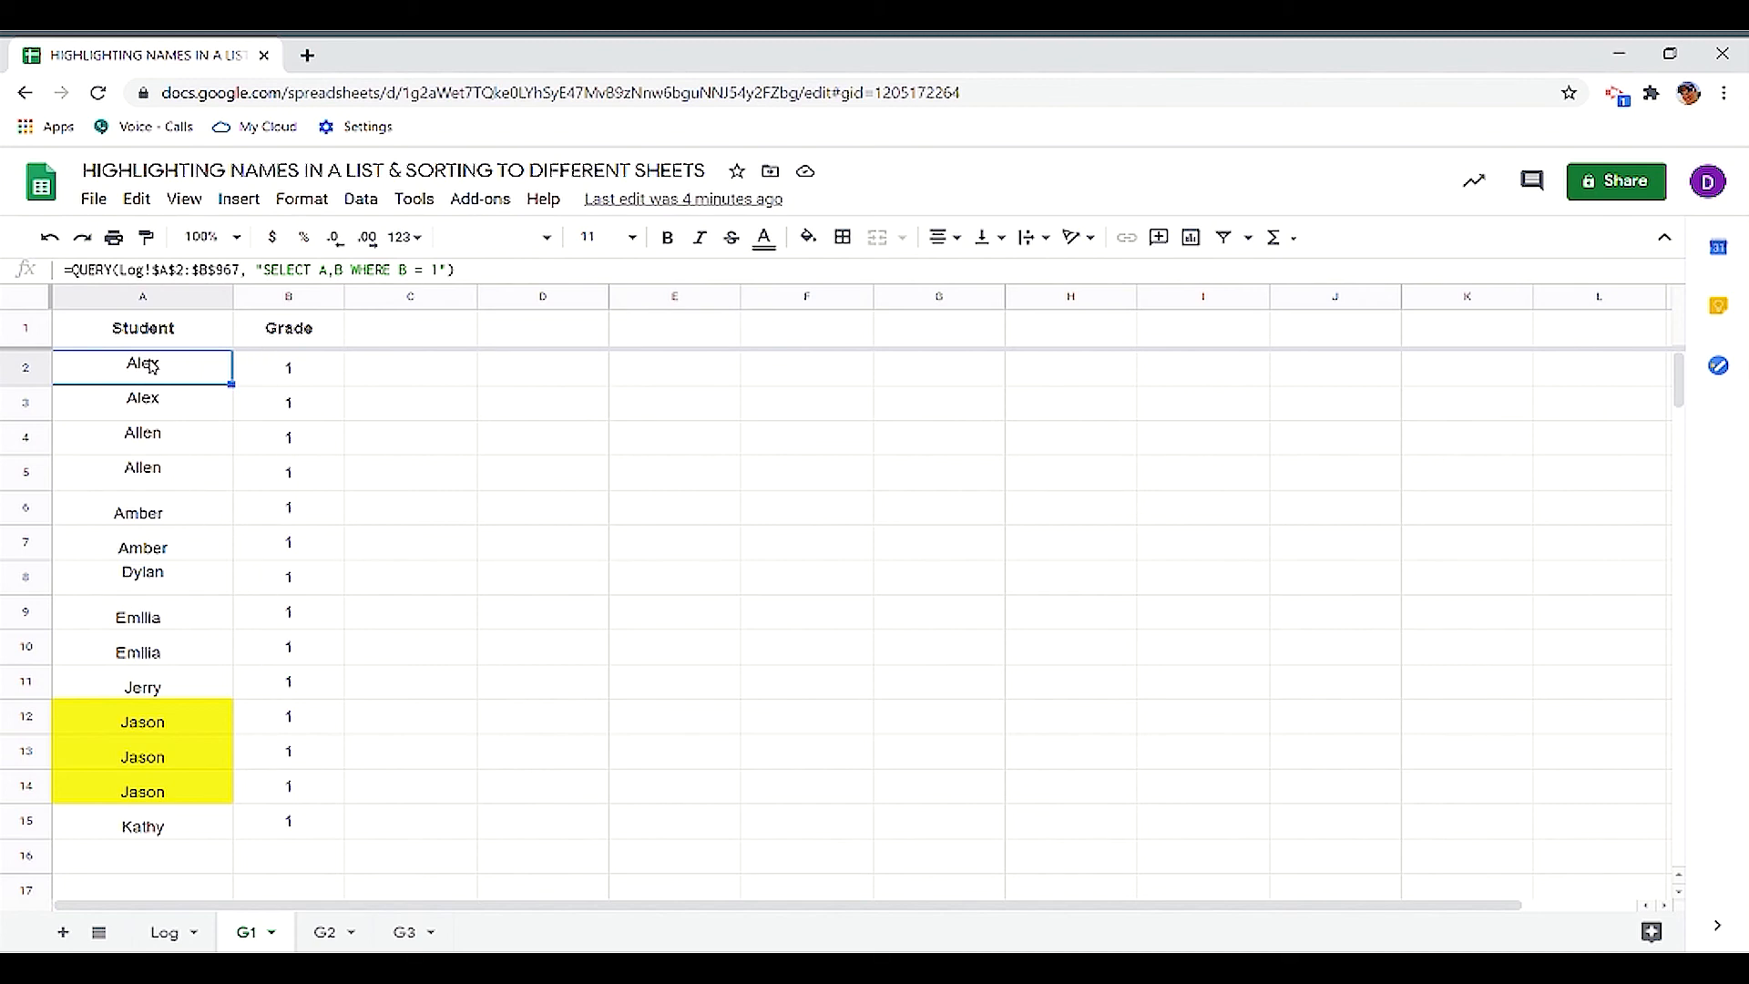
click(328, 932)
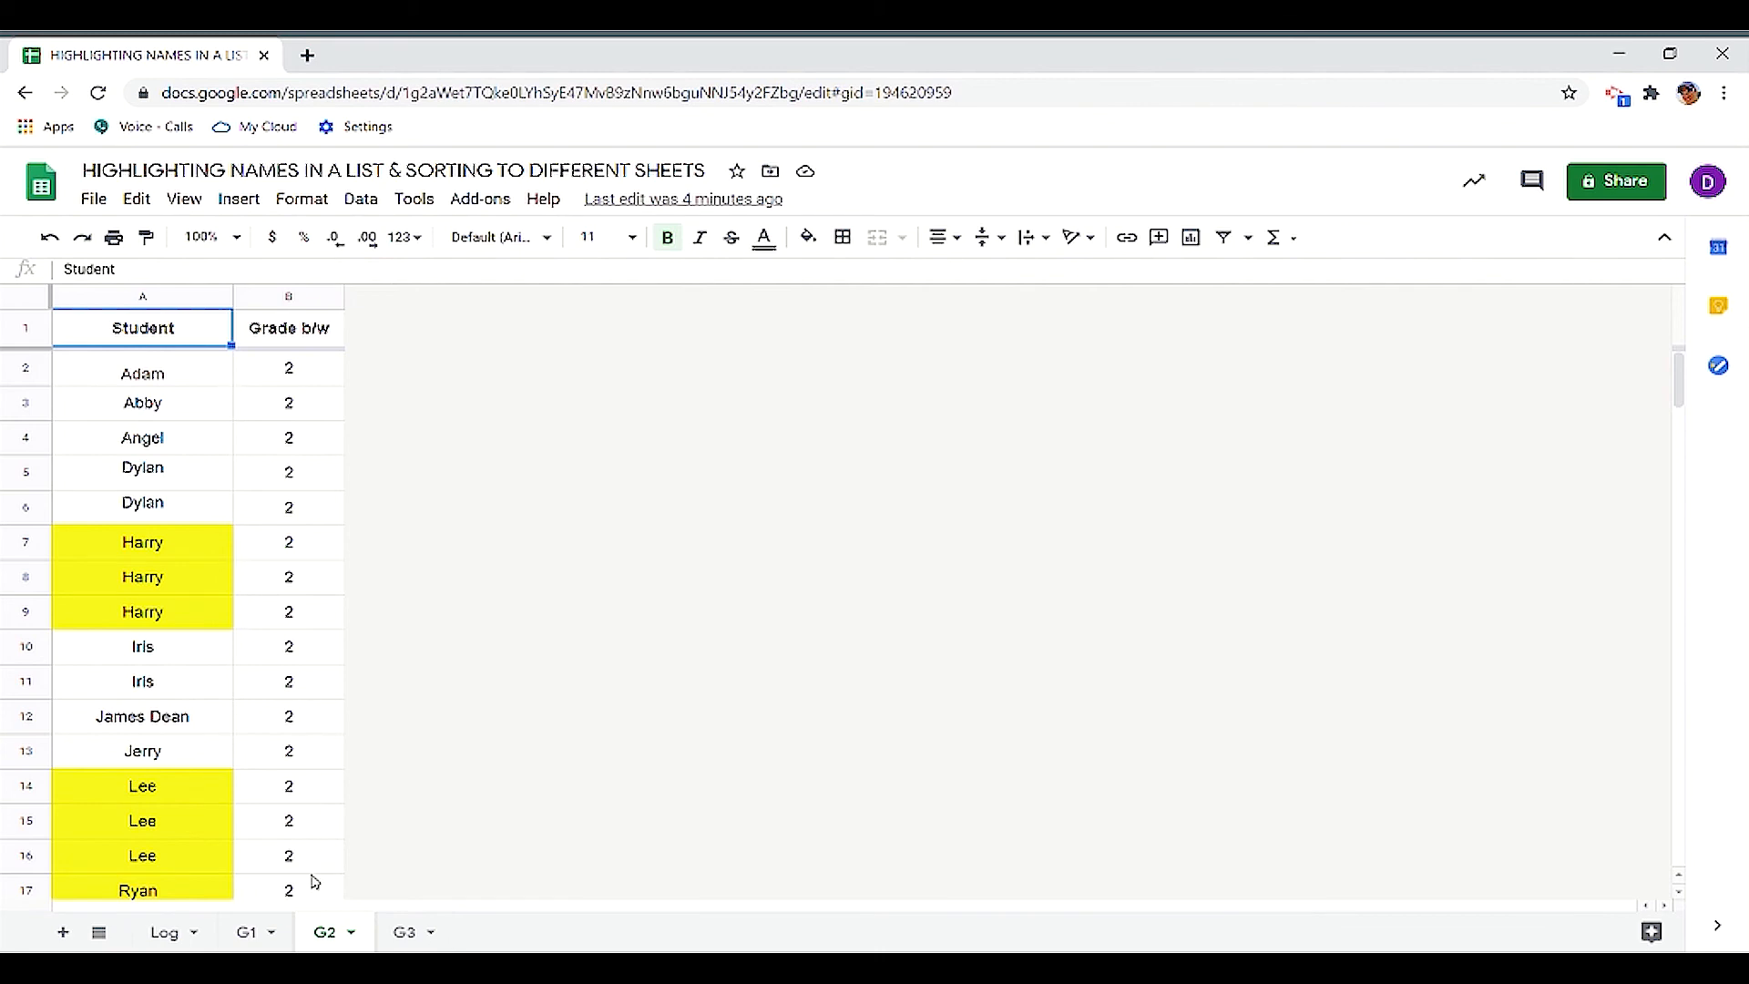
click(249, 935)
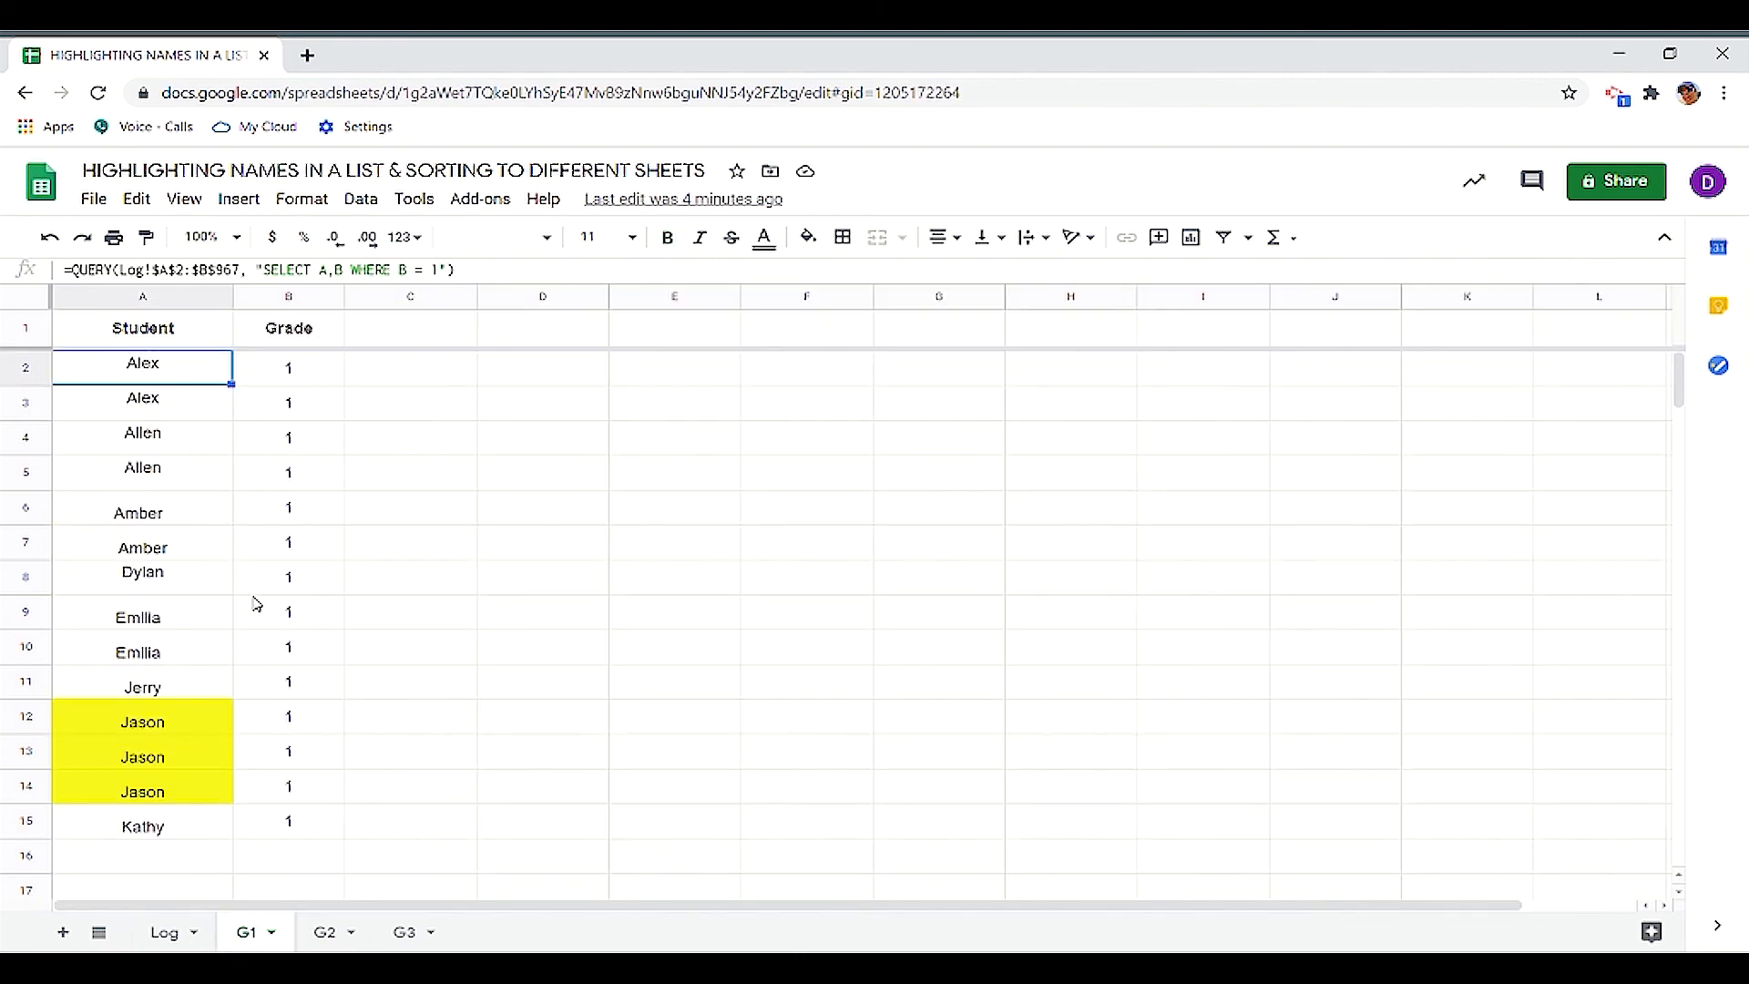
click(443, 271)
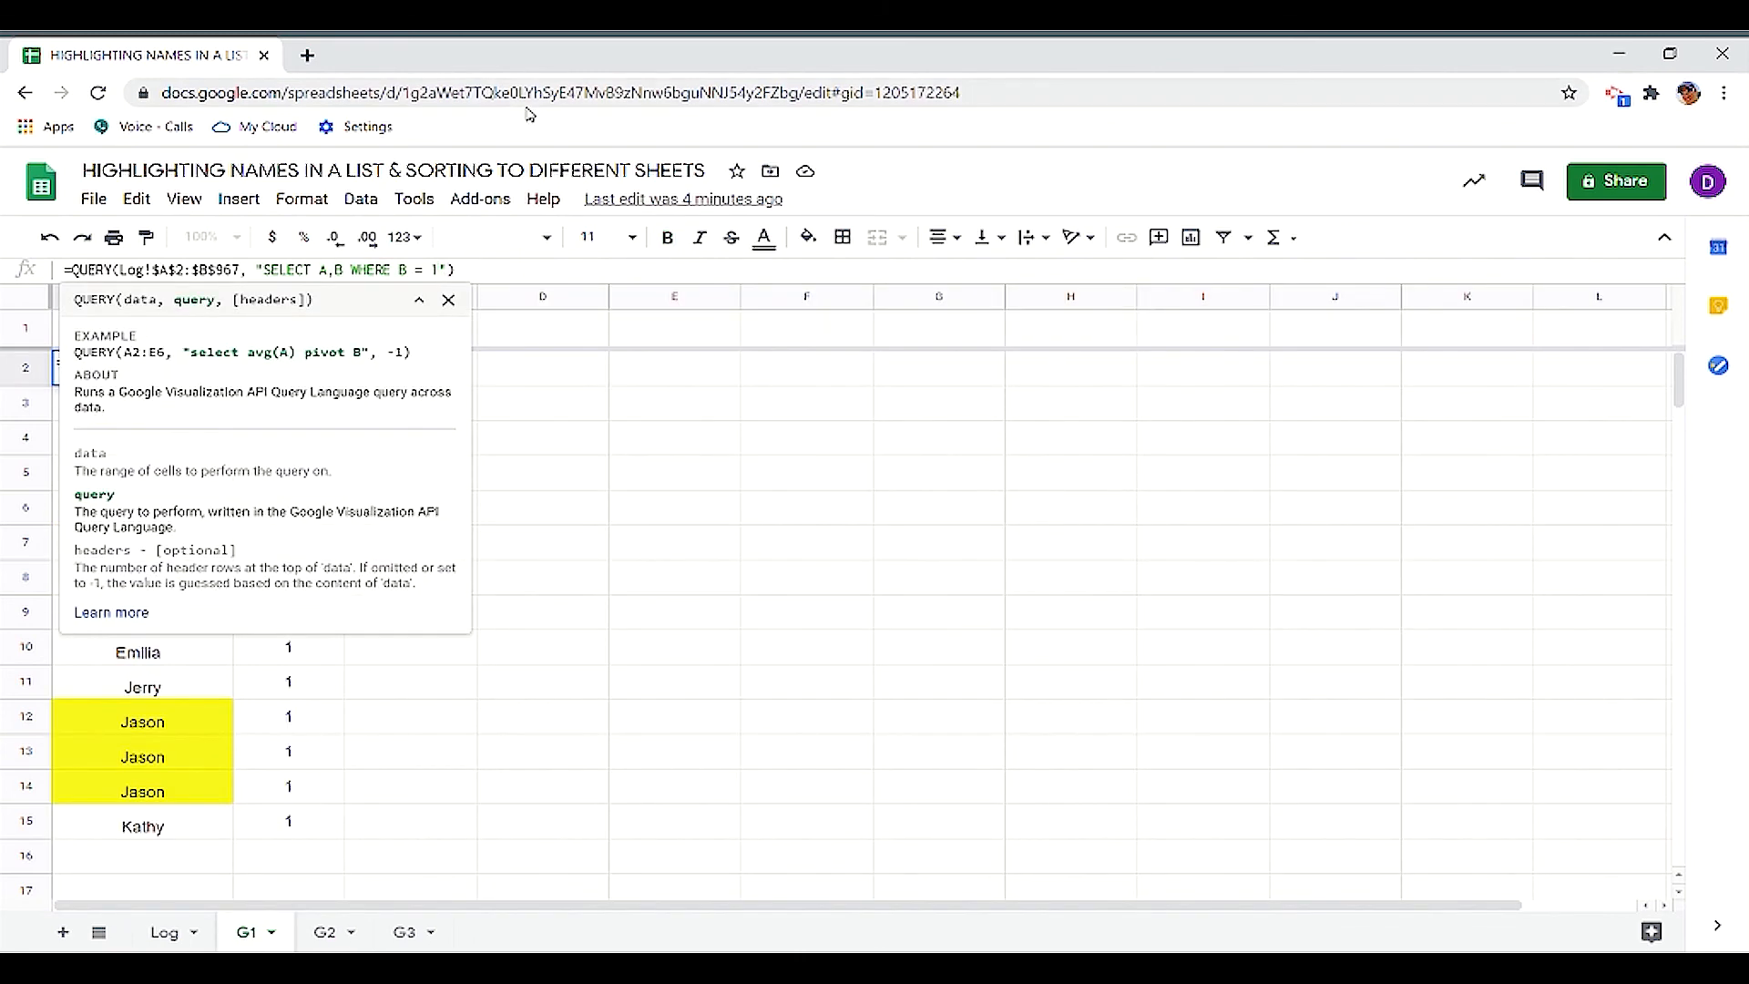
key(BackSpace)
text(2)
key(Return)
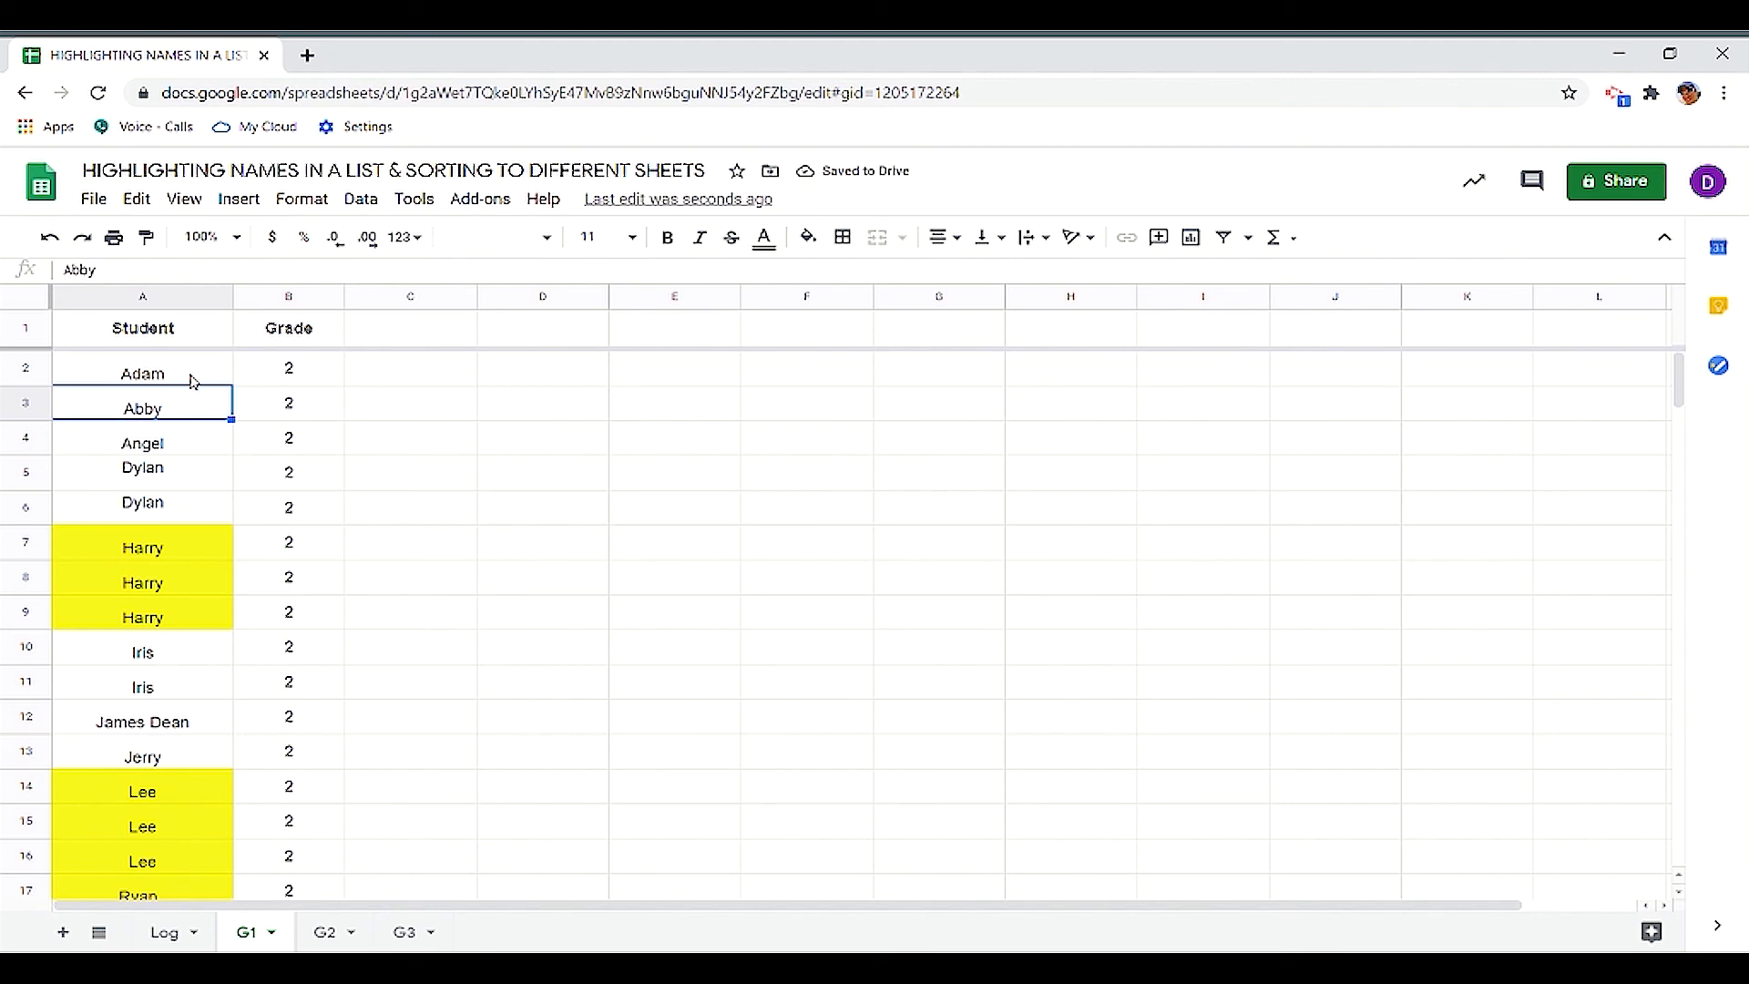
scroll(208, 405, down, 2)
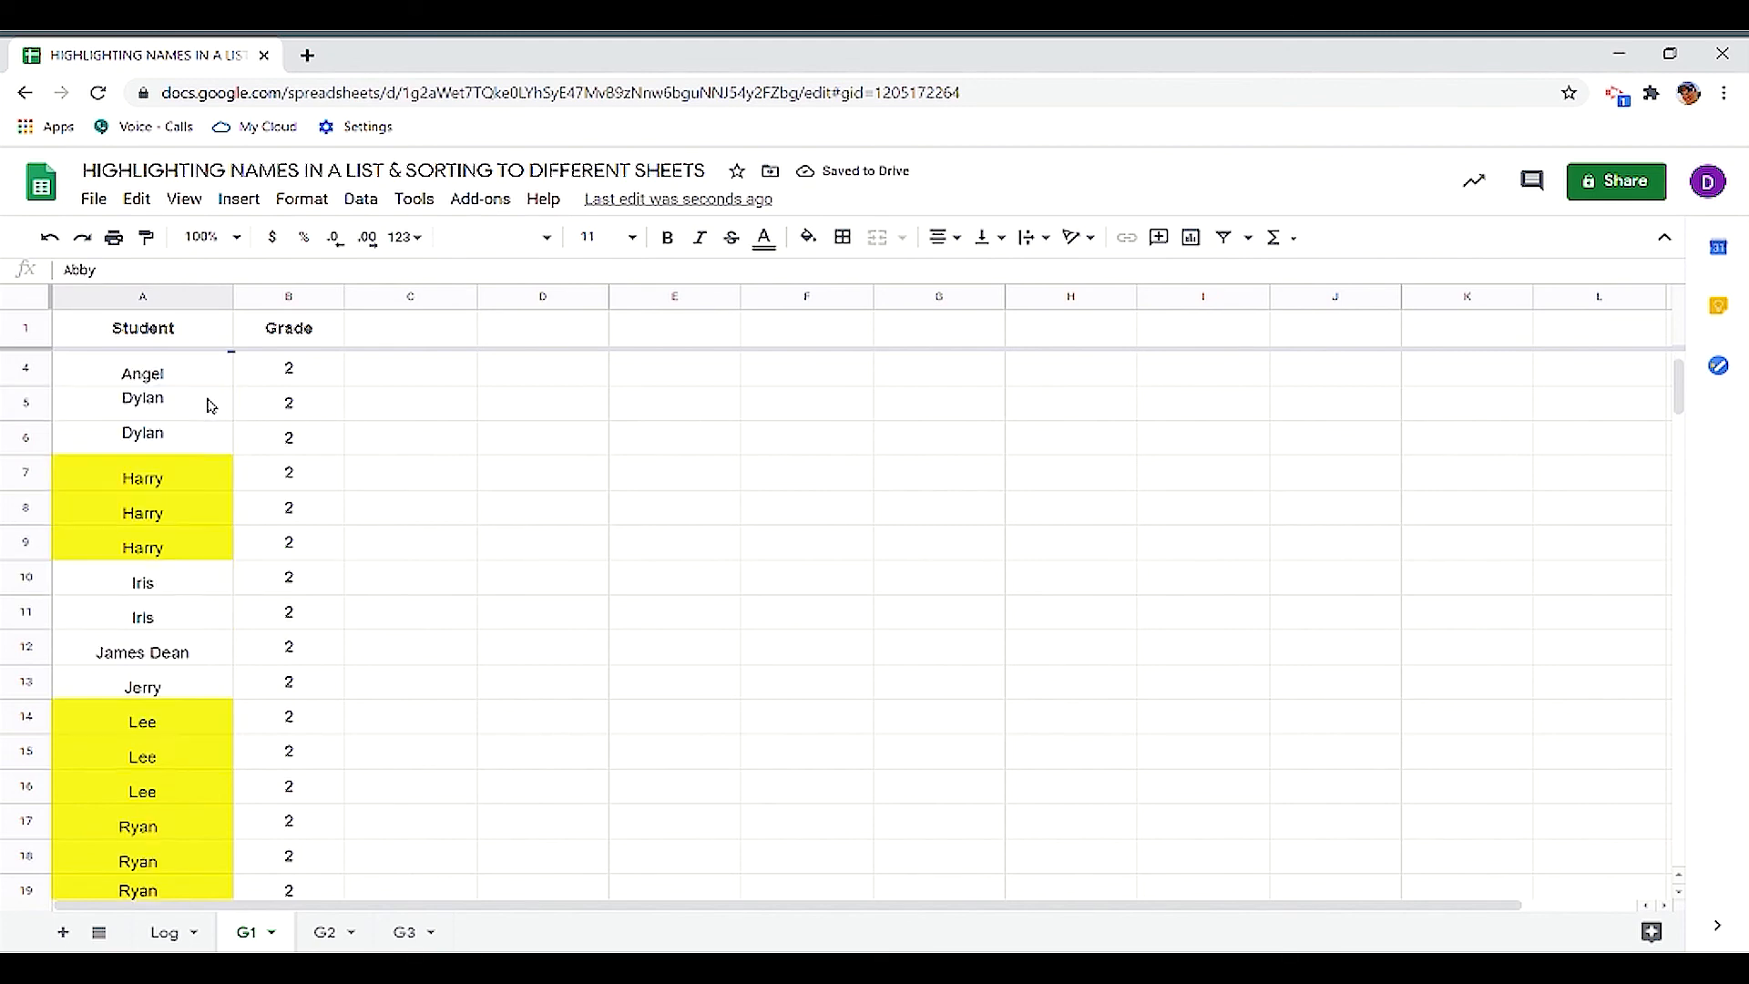
scroll(209, 404, up, 2)
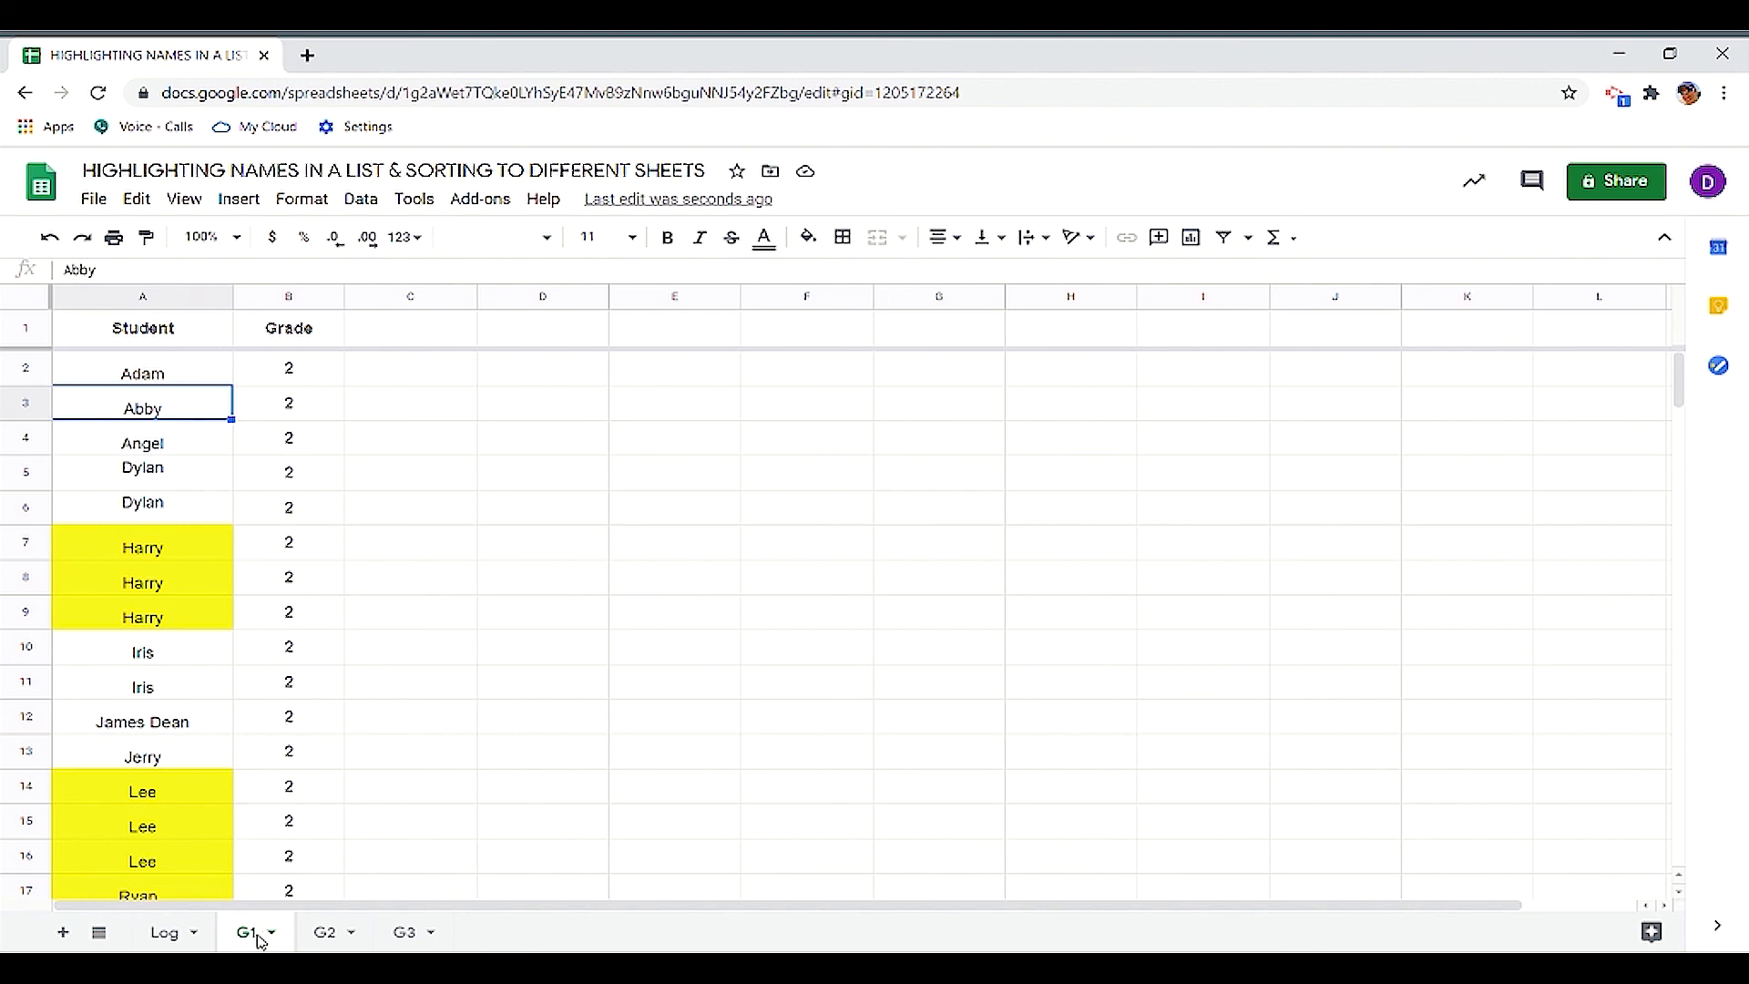
Step: Change the criterion in G1's A2 QUERY formula to B = 3
click(166, 375)
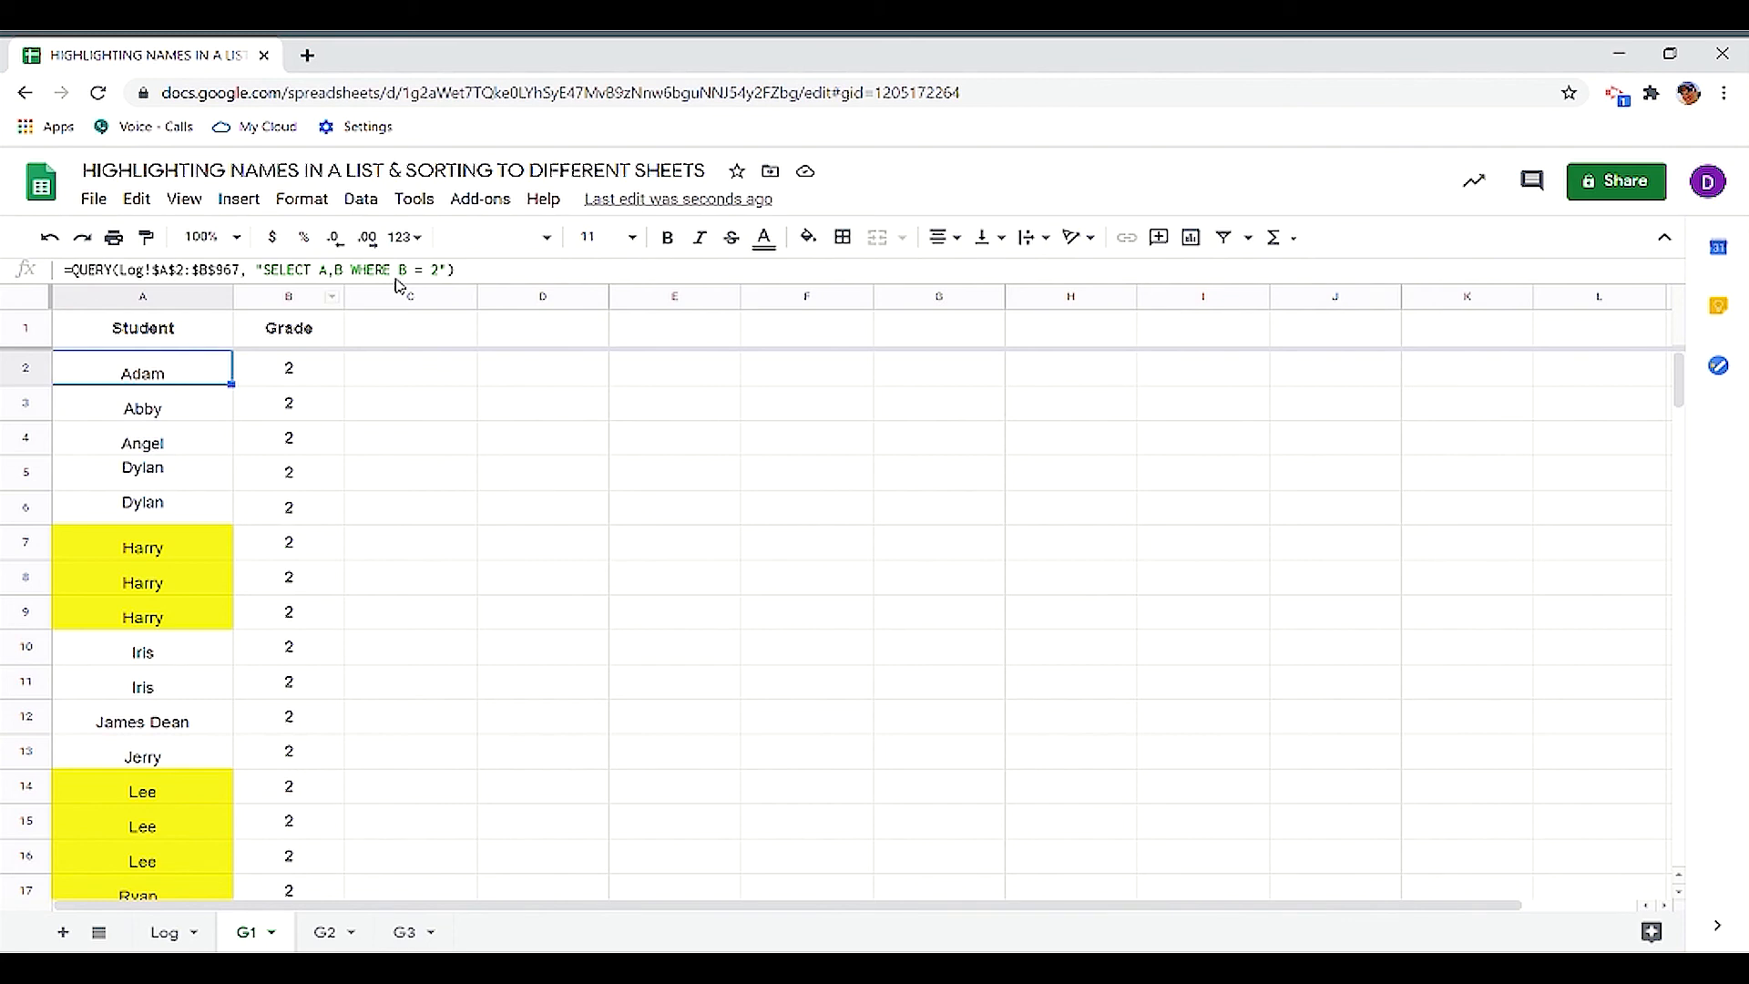
click(437, 270)
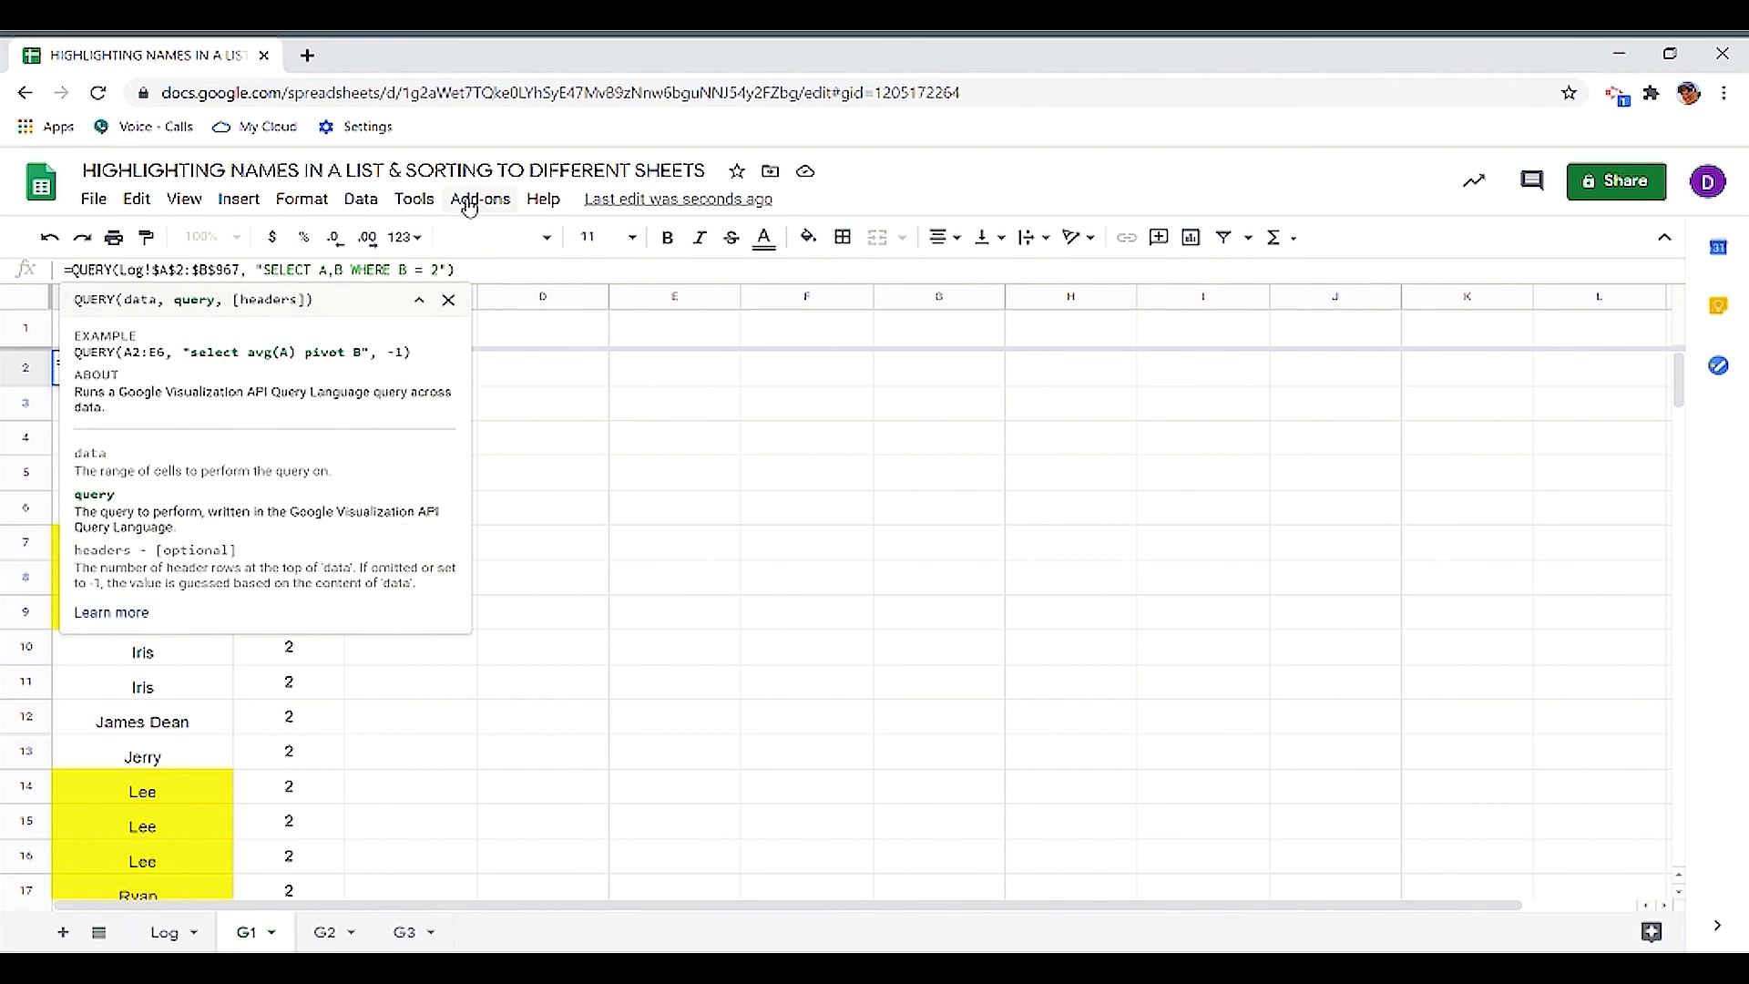
key(BackSpace)
text(3)
click(708, 508)
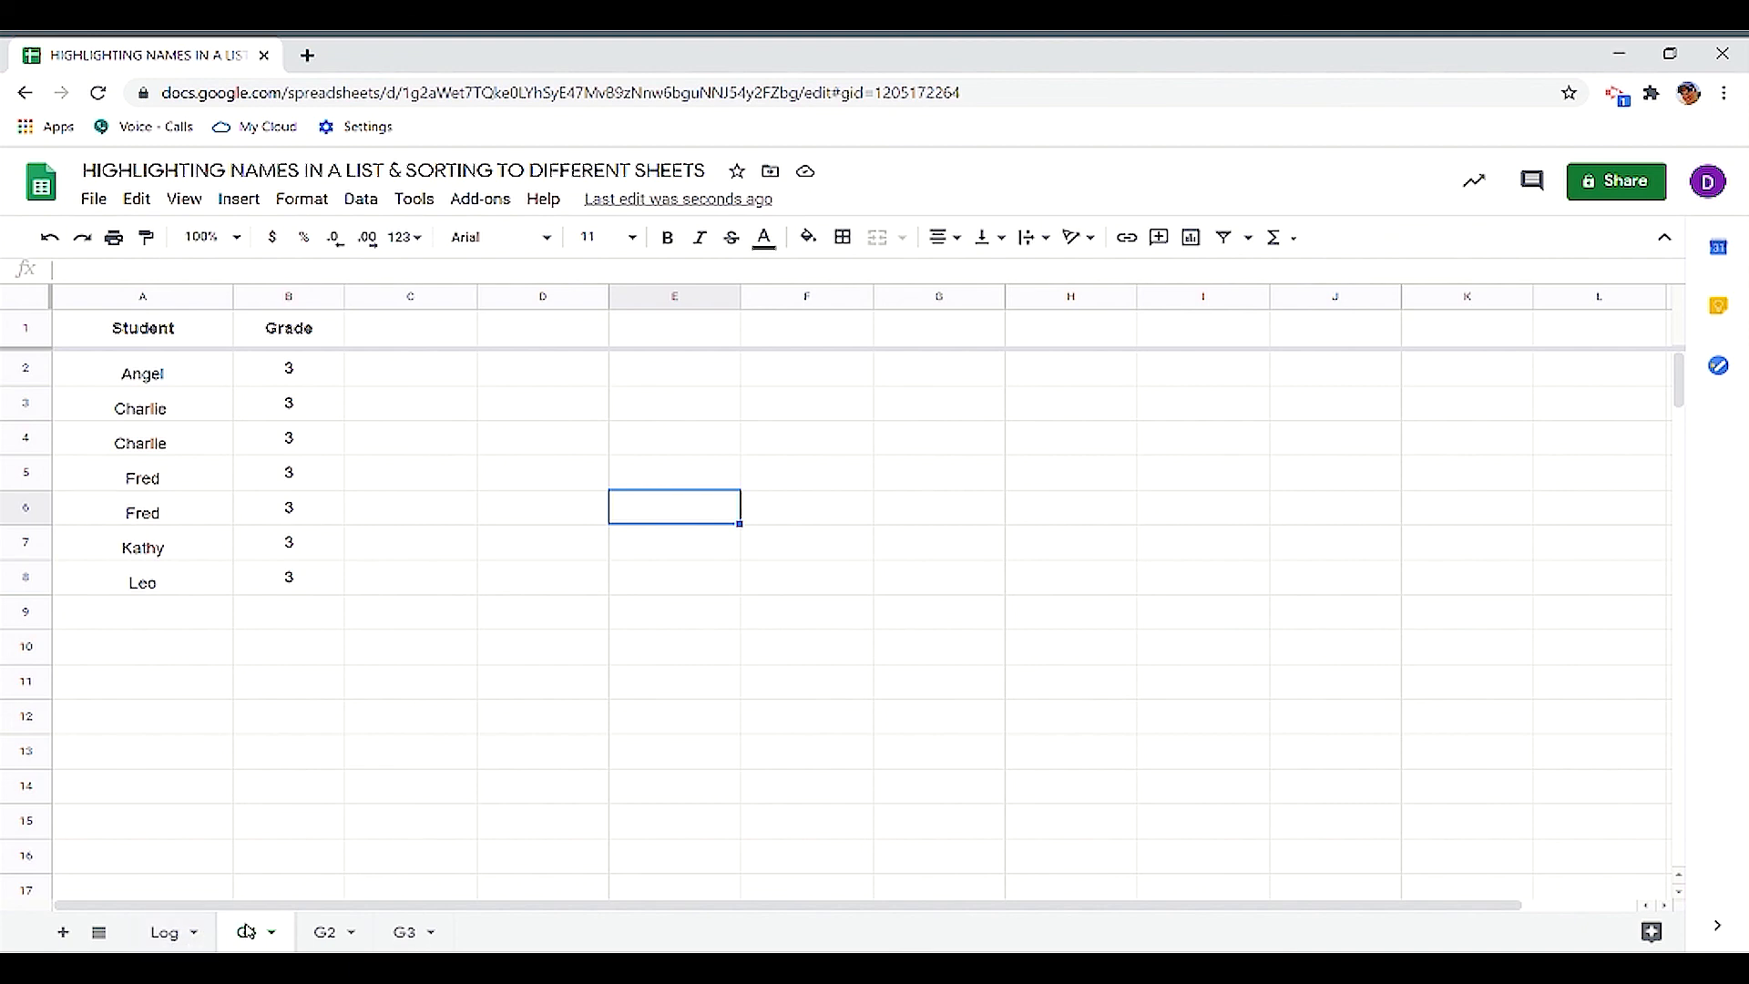
Step: Set the QUERY formula in G1's A2 back to B = 1 so the sheet lists grade 1 students
click(151, 374)
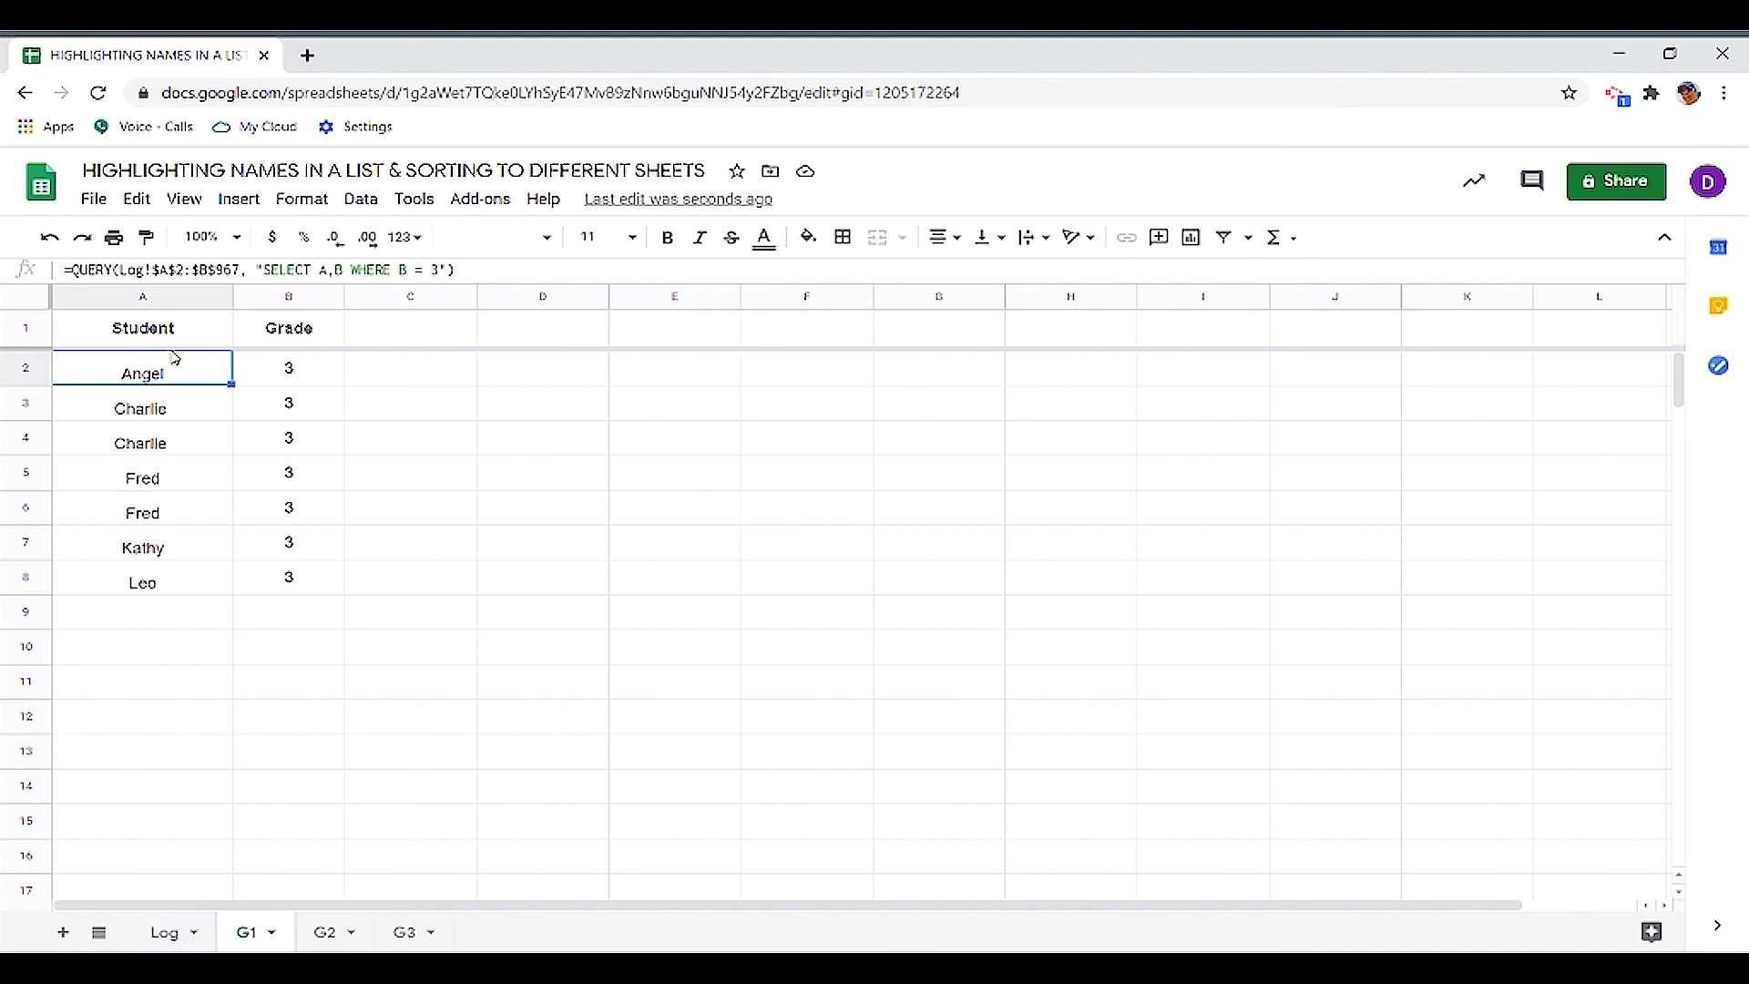
click(447, 274)
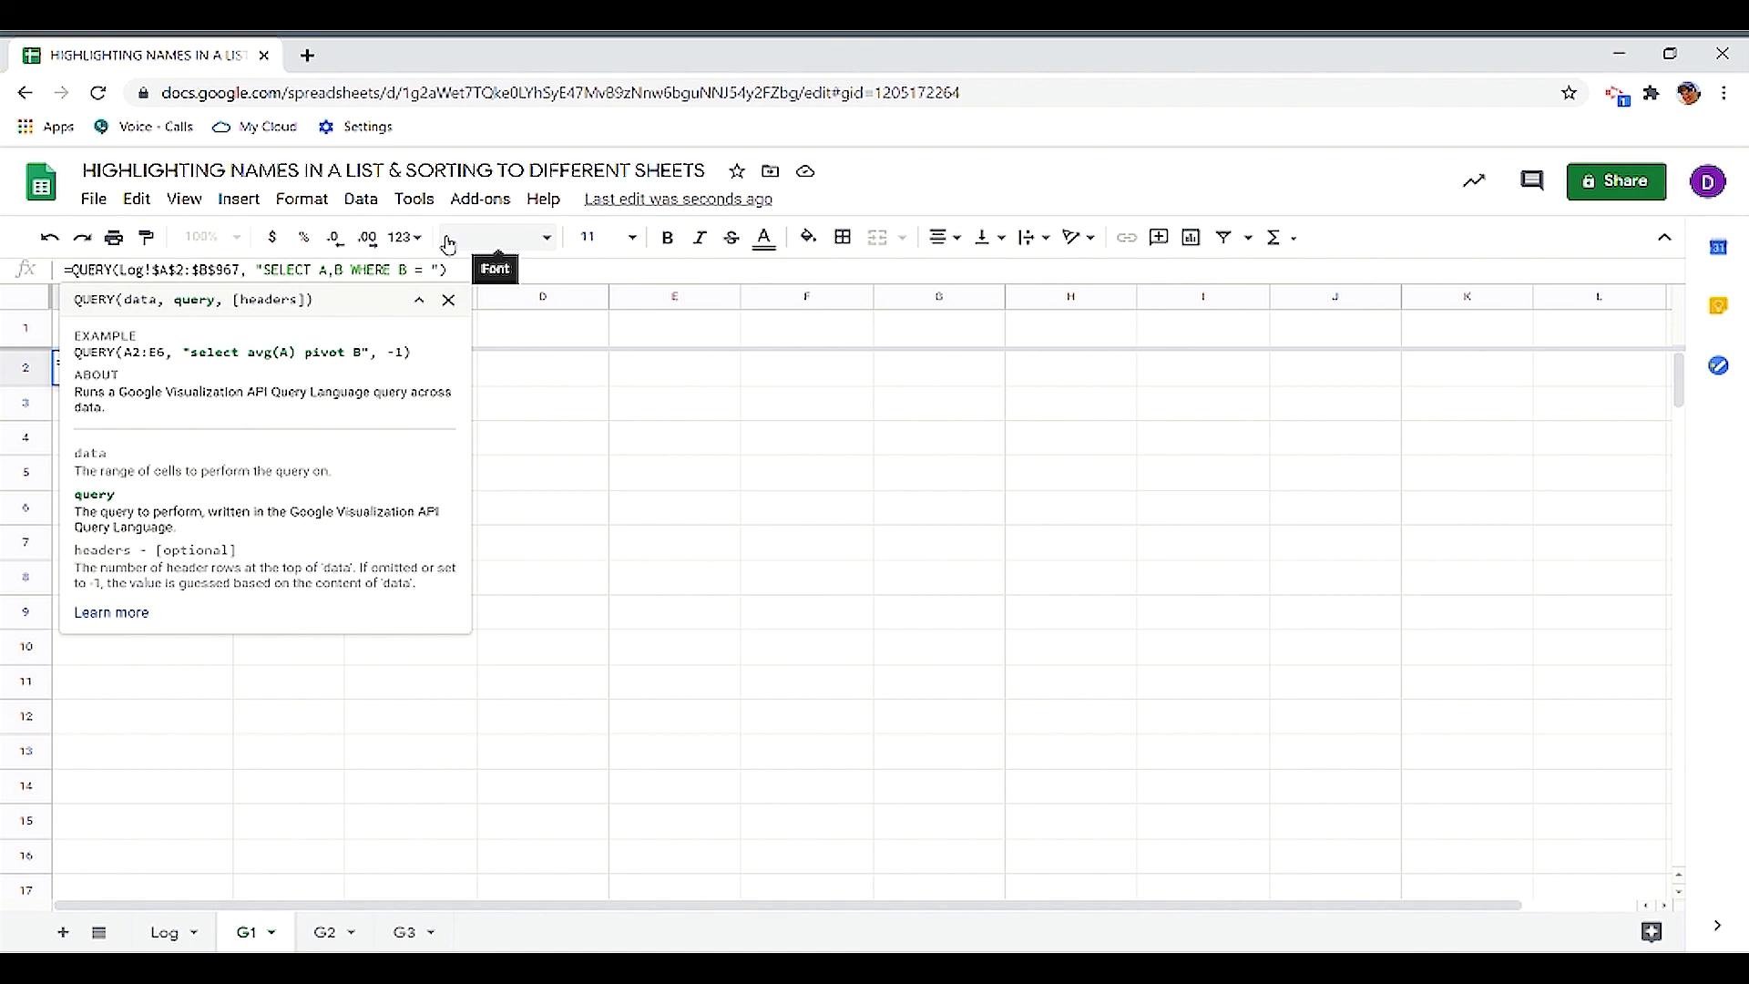
key(BackSpace)
text(1)
key(Return)
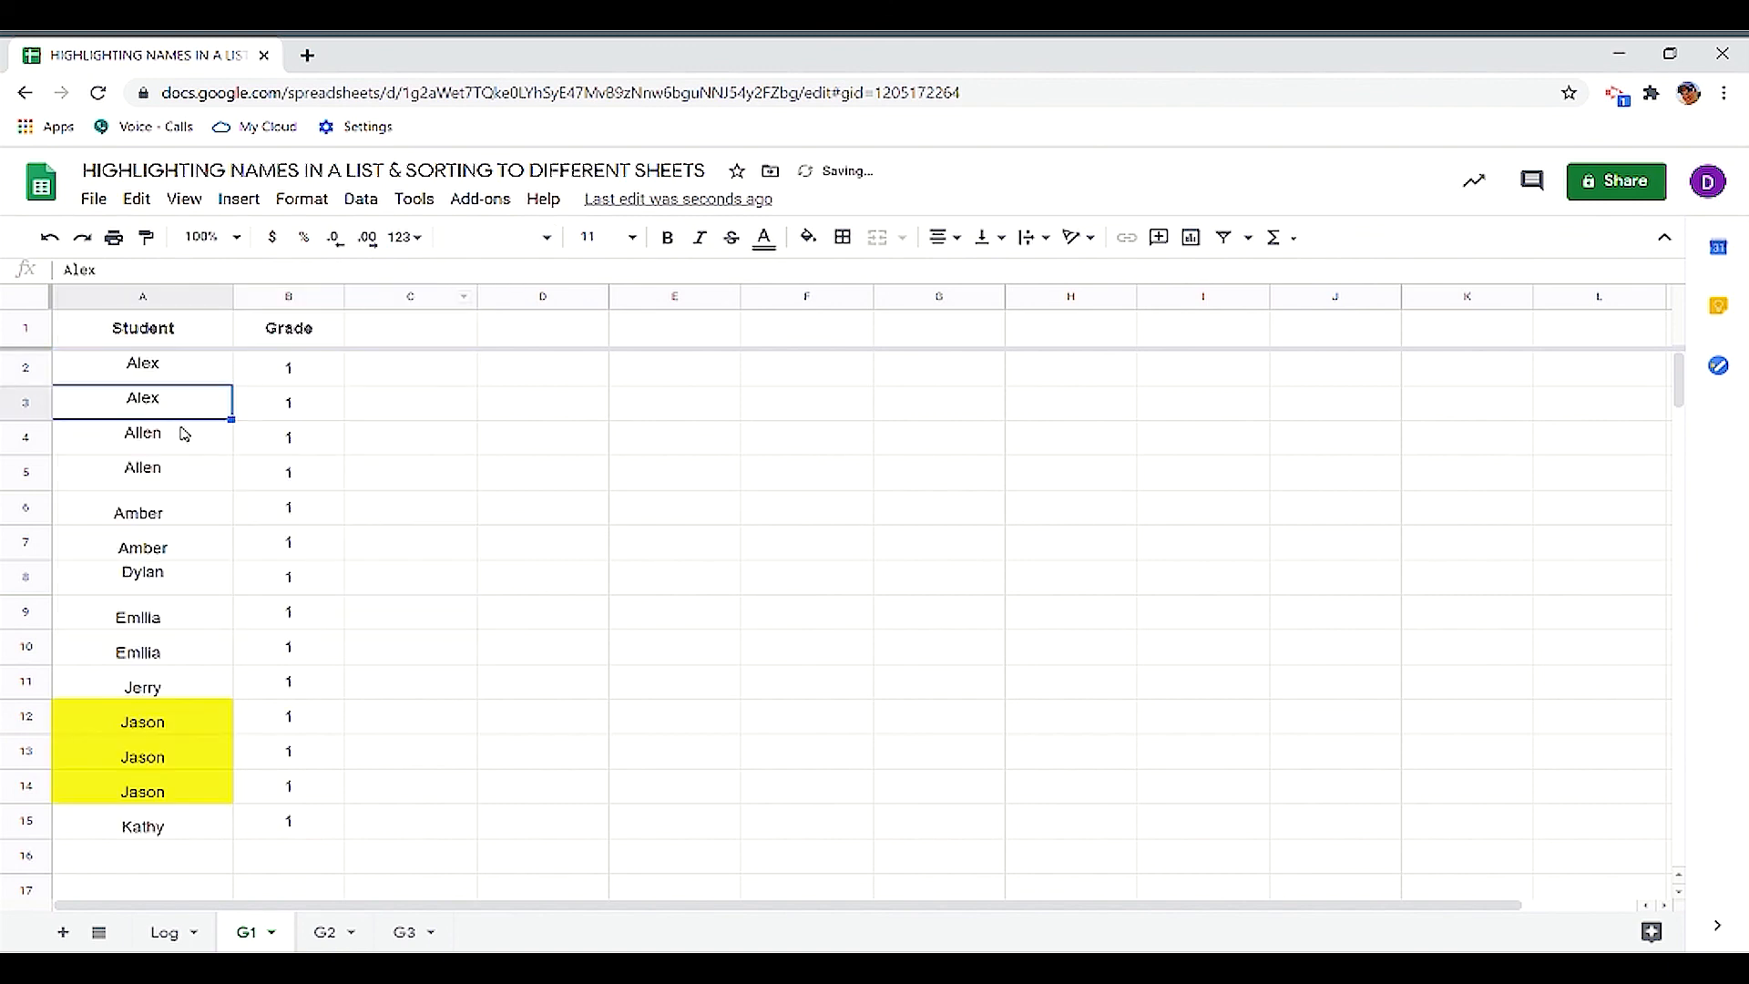
Step: Review the QUERY formula in G1's A2 against the student and grade columns on the Log sheet
click(133, 369)
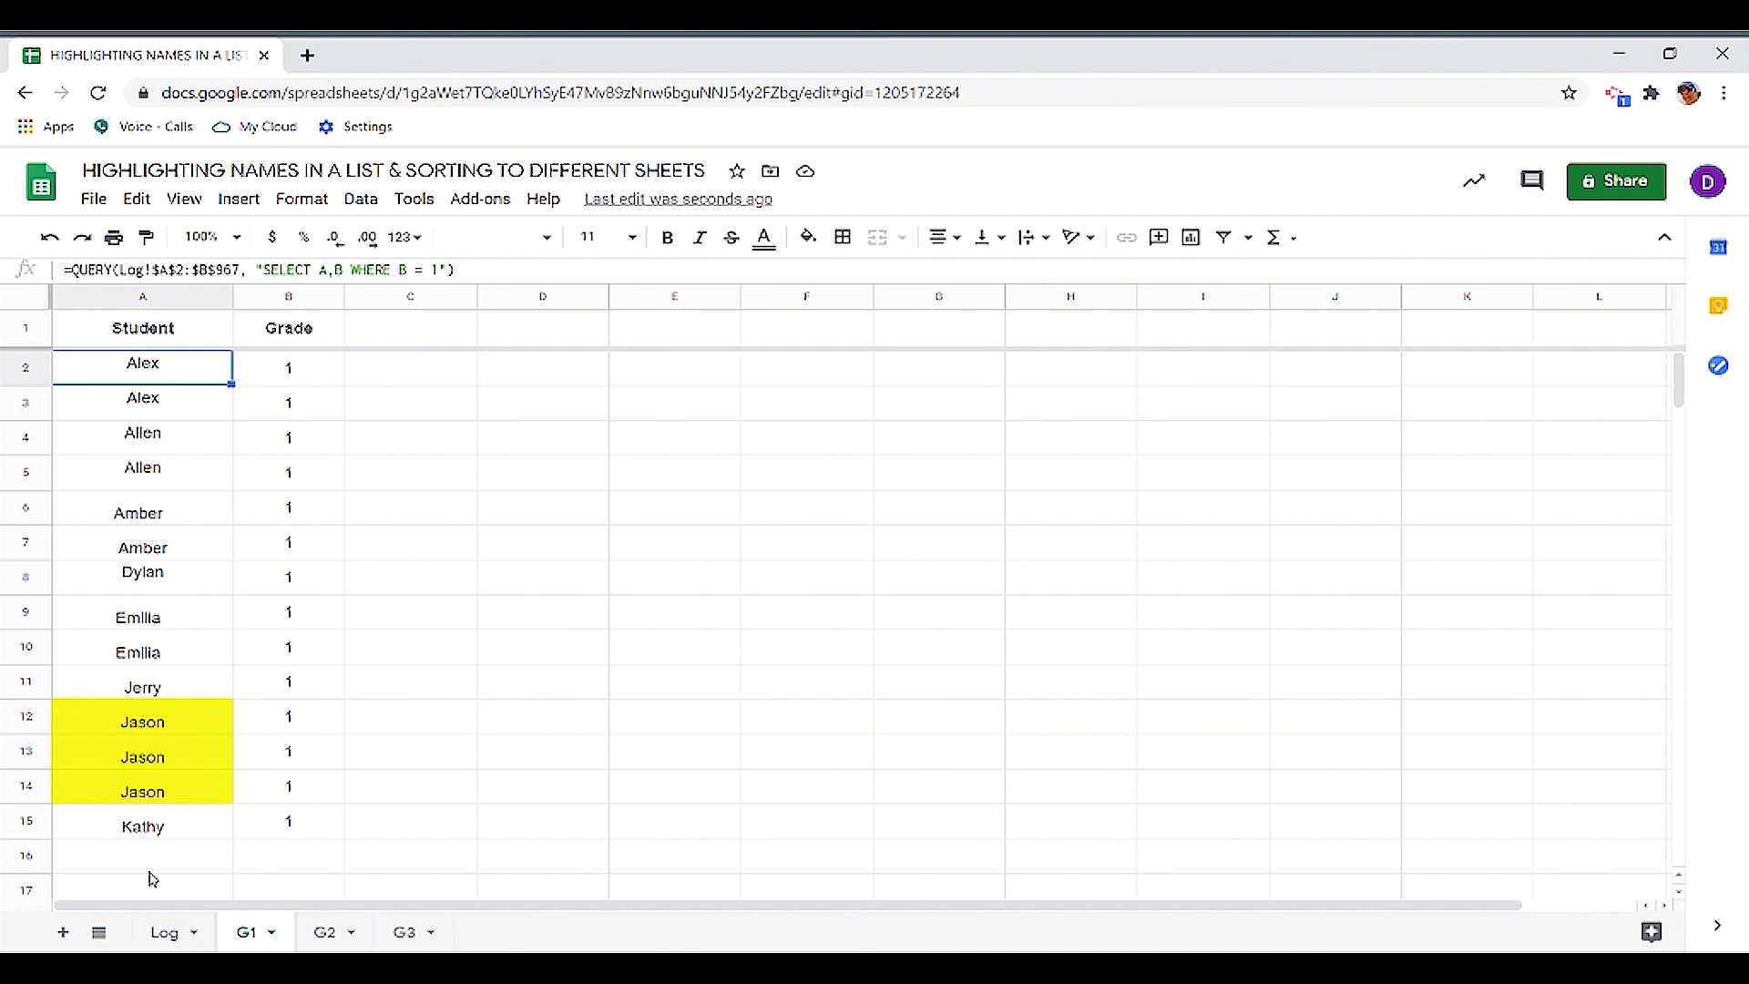
click(165, 933)
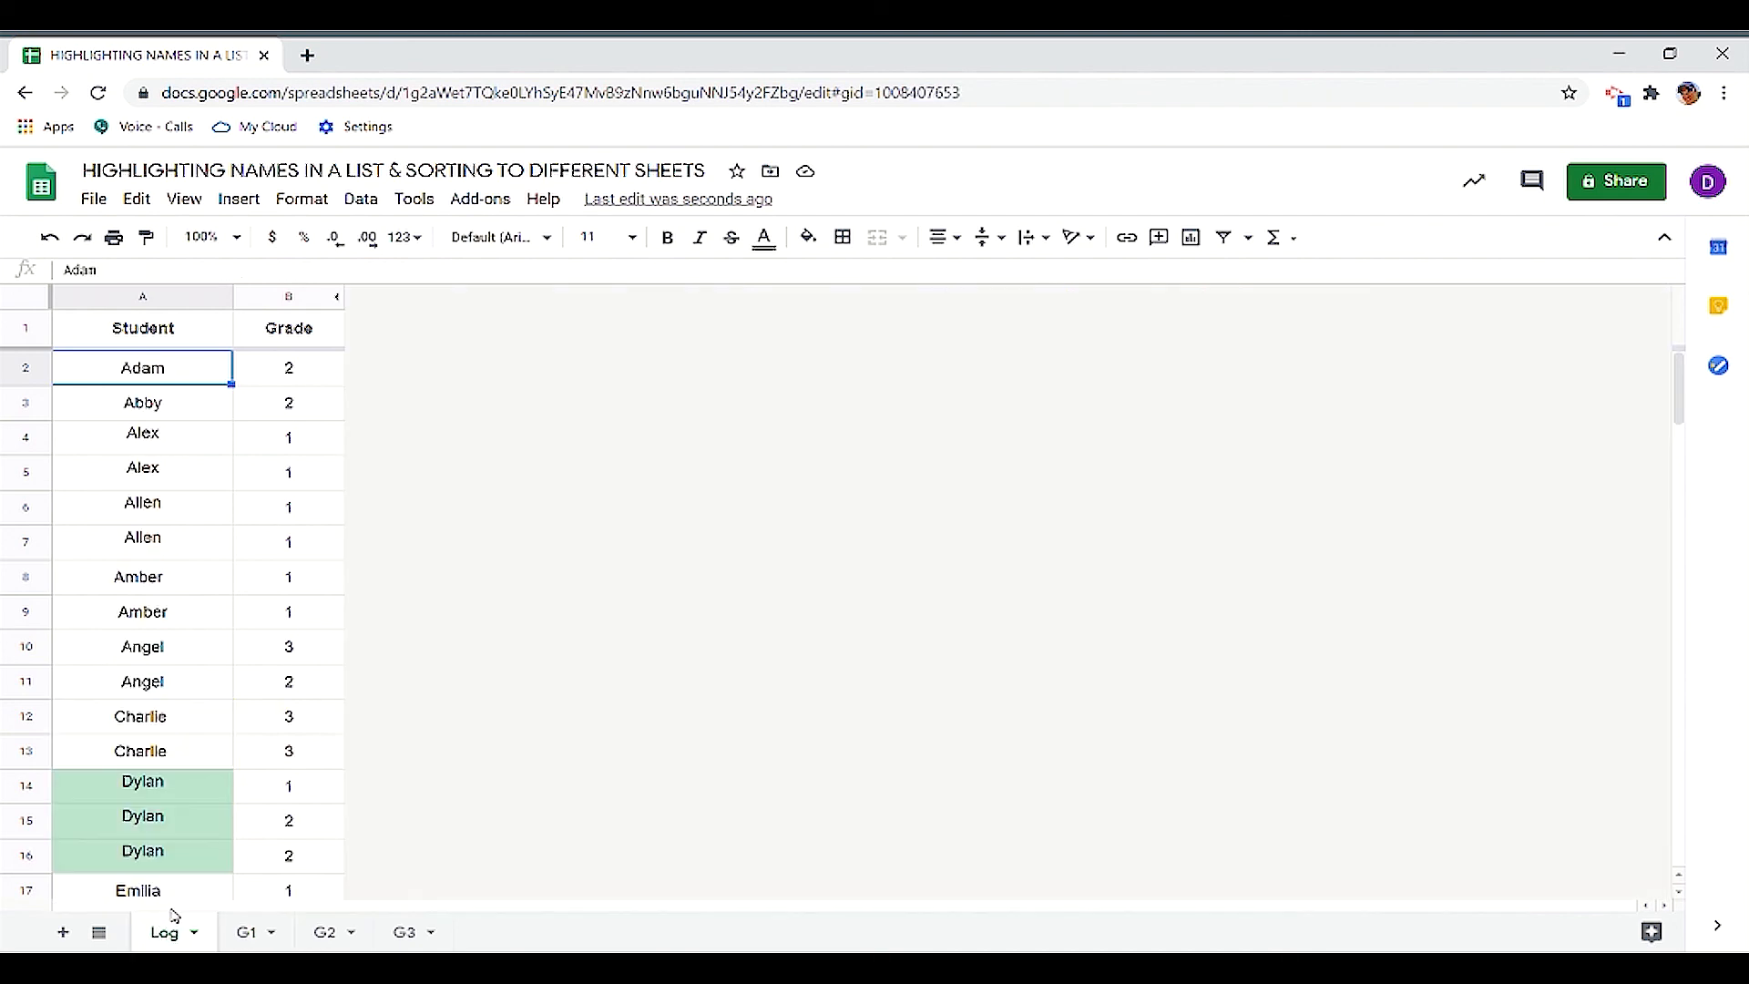
click(253, 933)
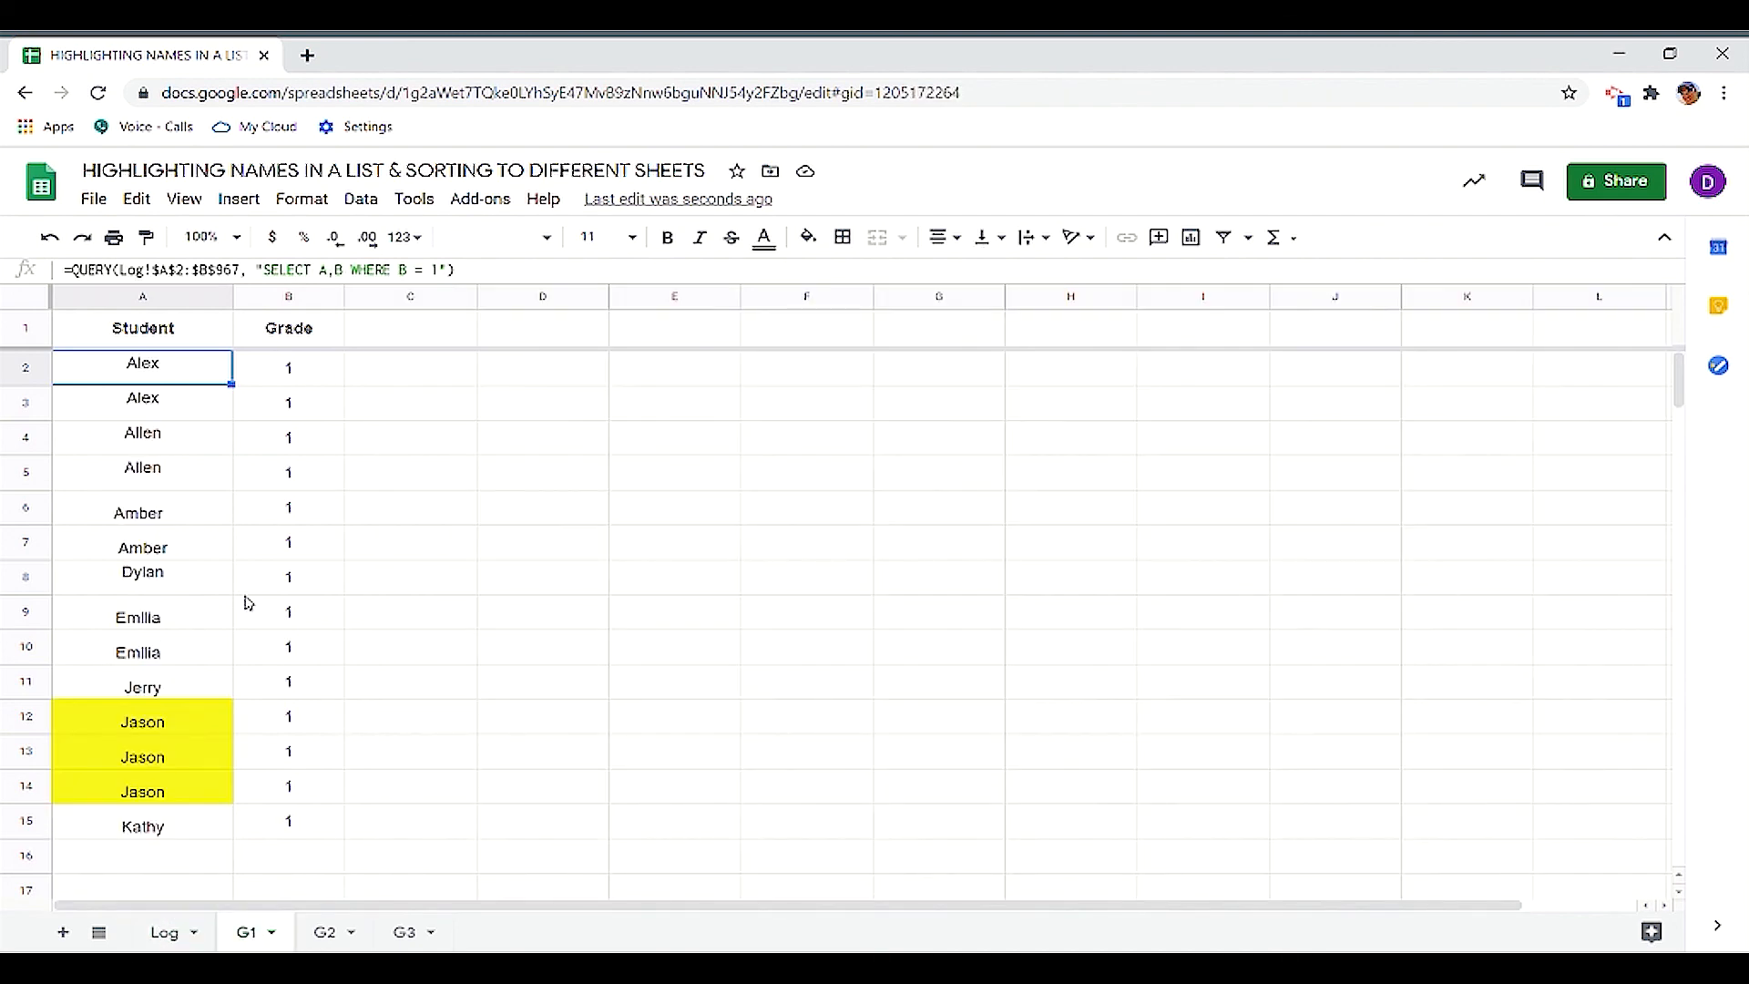